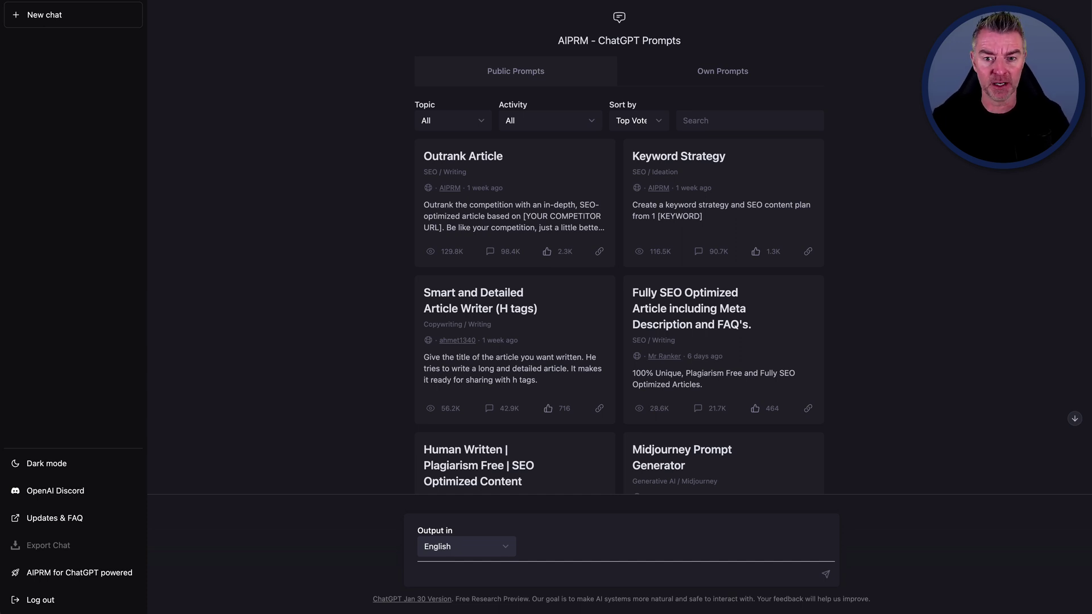
Filter the AIPRM prompt library to the Copywriting topic, listing prompts like YouTube Script Creator.
{"action": "scroll", "coordinate": [951, 292], "scroll_direction": "down", "scroll_amount": 1}
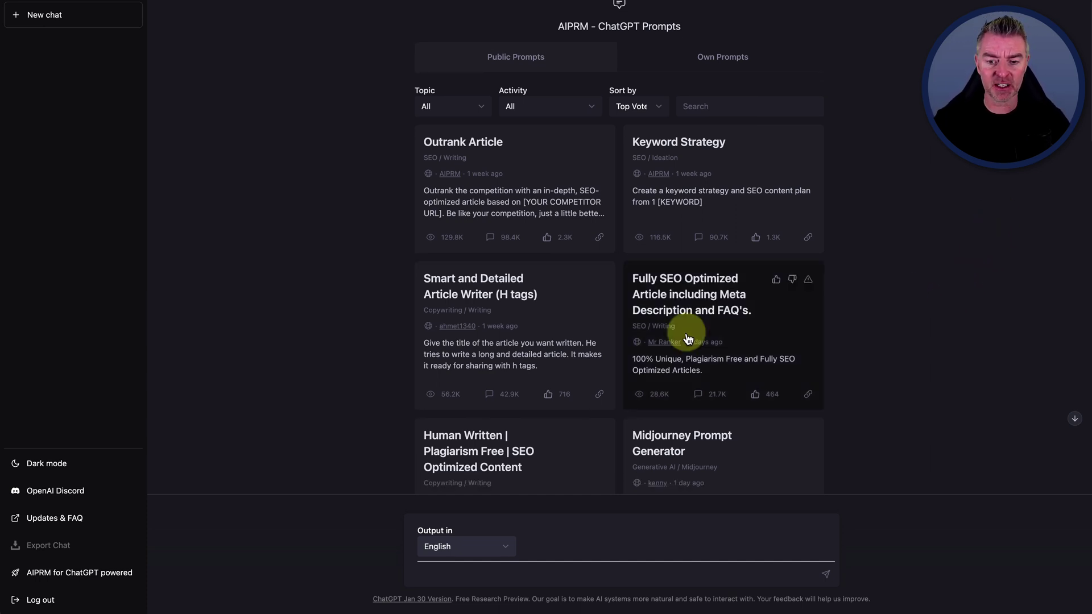
{"action": "scroll", "coordinate": [672, 341], "scroll_direction": "down", "scroll_amount": 2}
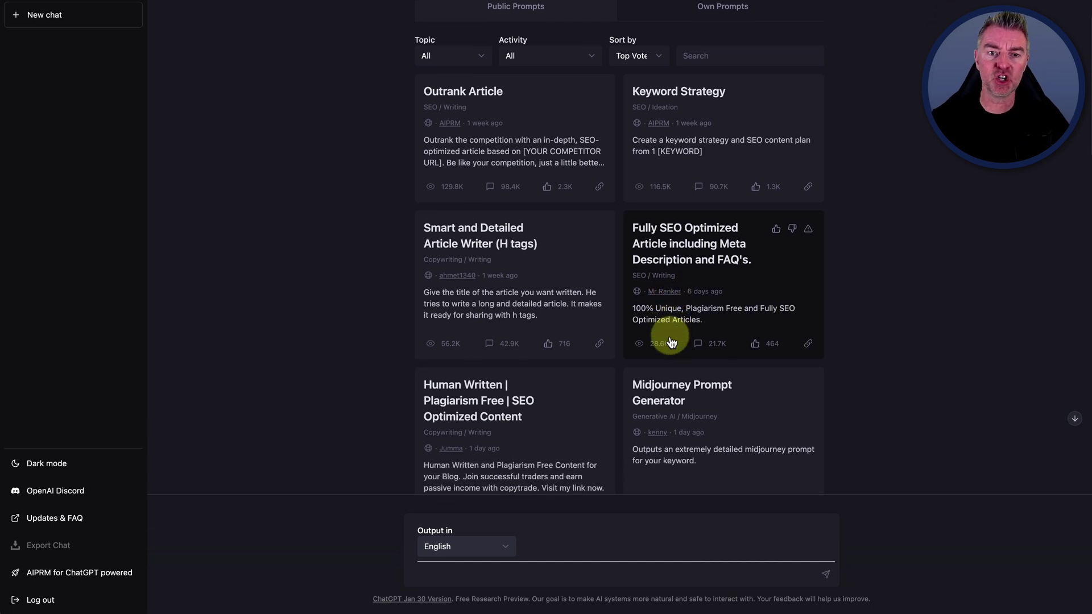
{"action": "scroll", "coordinate": [671, 341], "scroll_direction": "up", "scroll_amount": 3}
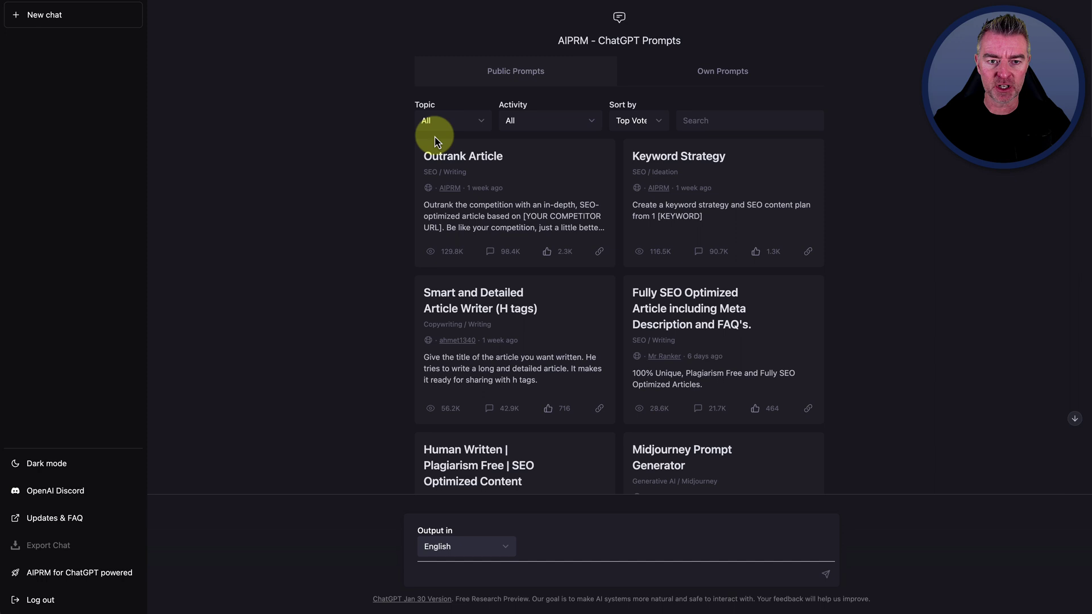
{"action": "left_click", "coordinate": [466, 130]}
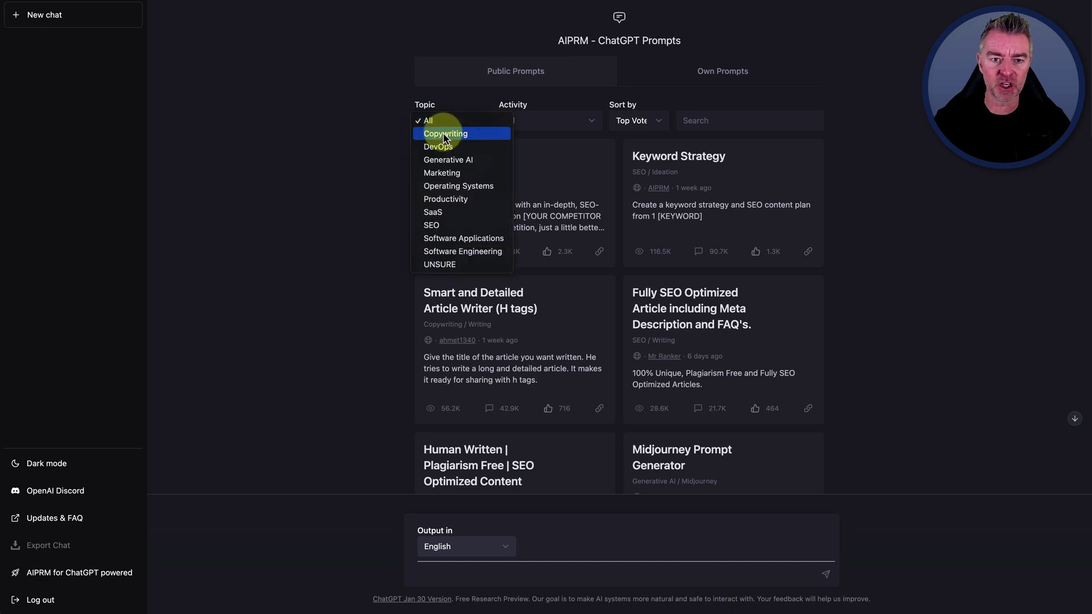
{"action": "left_click", "coordinate": [446, 134]}
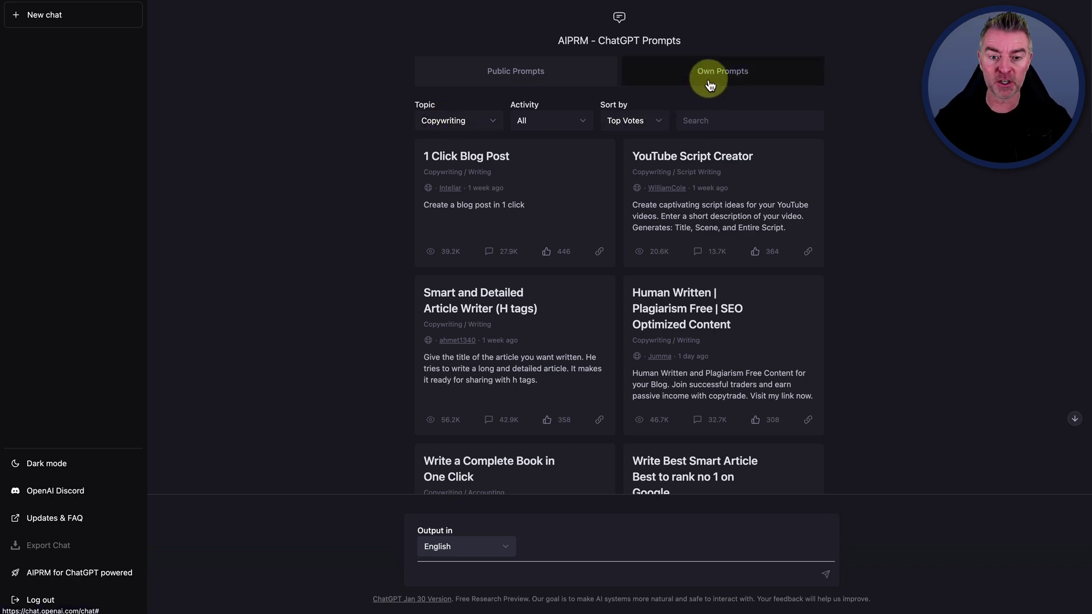
{"action": "scroll", "coordinate": [583, 267], "scroll_direction": "down", "scroll_amount": 5}
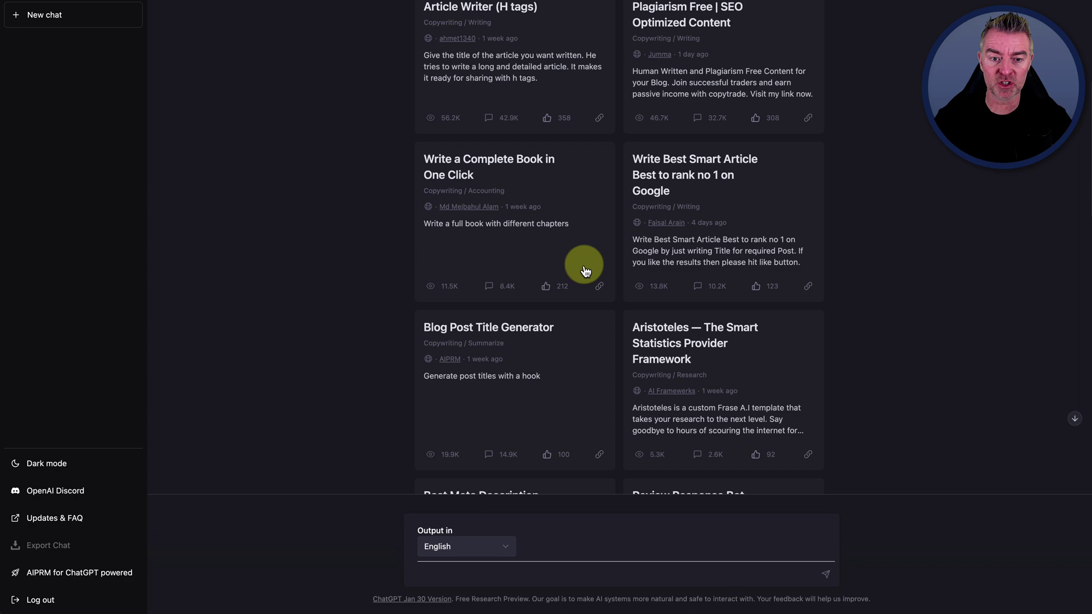
{"action": "scroll", "coordinate": [584, 267], "scroll_direction": "up", "scroll_amount": 5}
{"action": "left_click", "coordinate": [451, 121]}
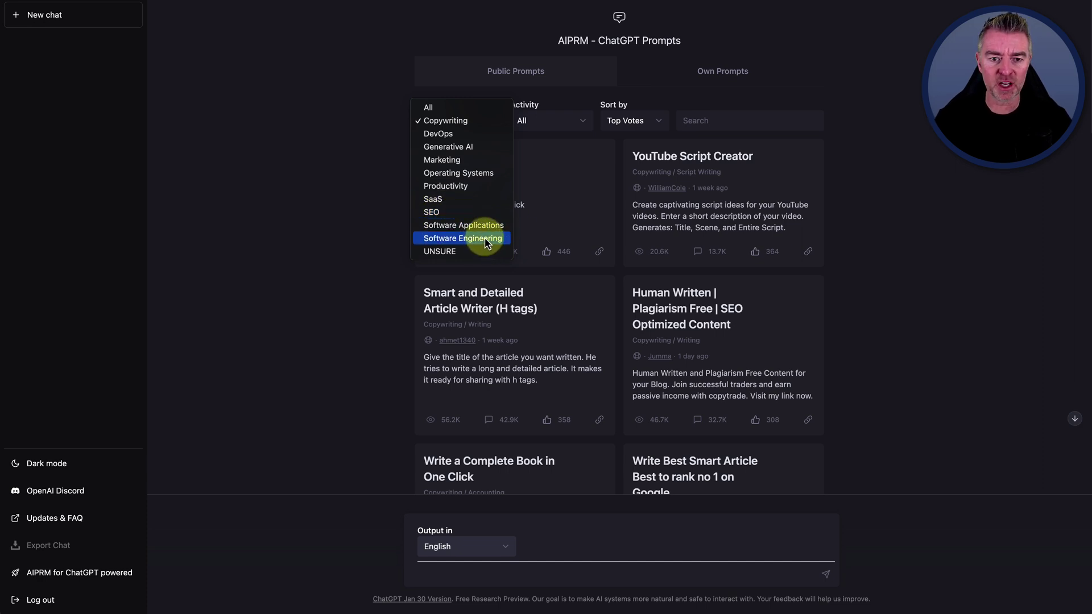
{"action": "left_click", "coordinate": [733, 122]}
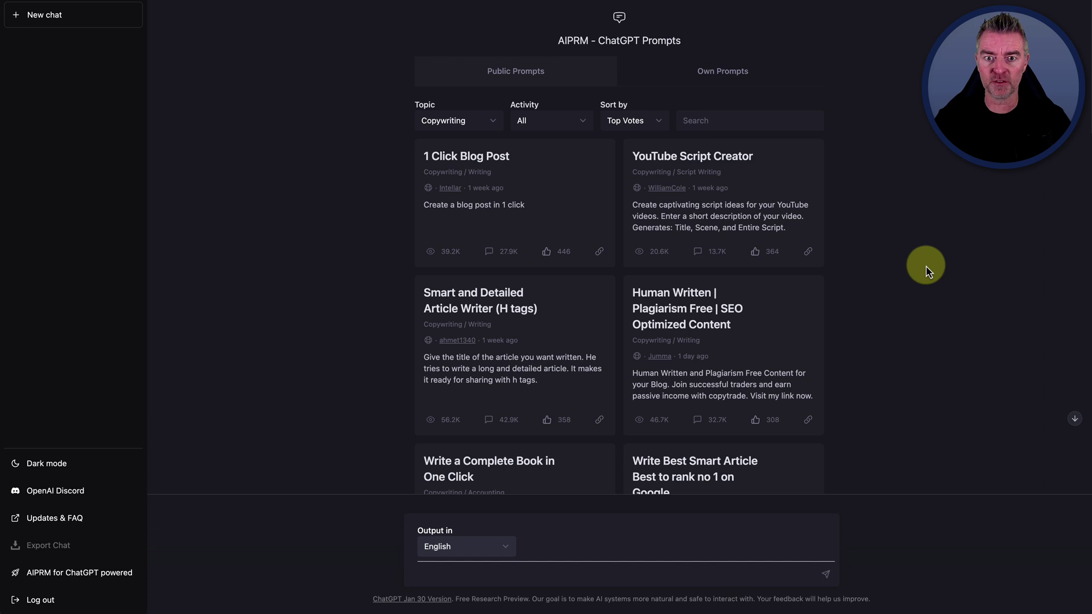
{"action": "scroll", "coordinate": [926, 267], "scroll_direction": "down", "scroll_amount": 1}
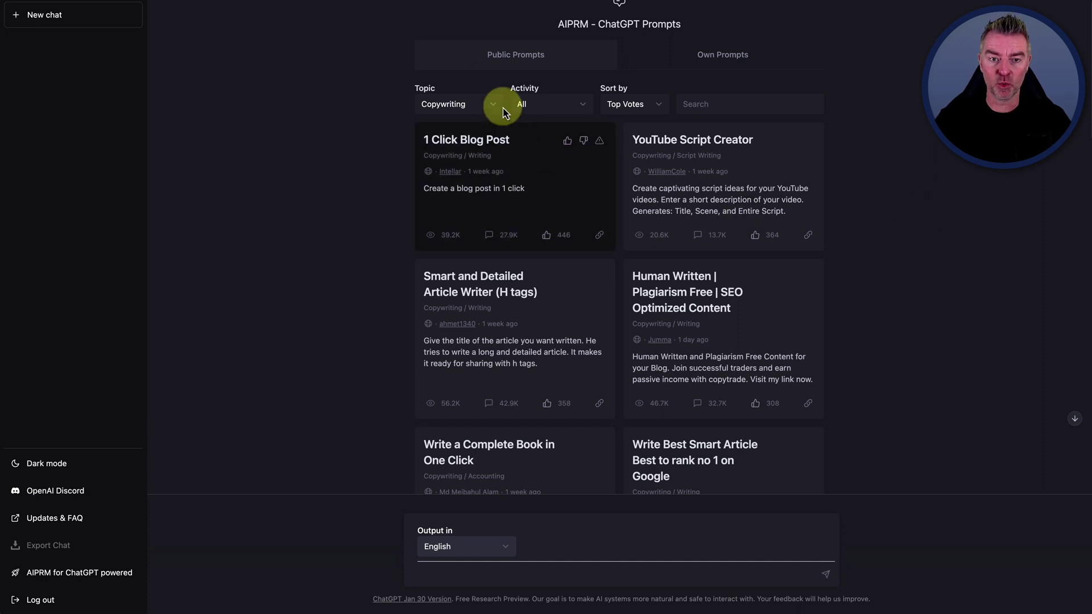
Reset the AIPRM topic filter to All and load the Outrank Article prompt into the message box.
{"action": "left_click", "coordinate": [482, 109]}
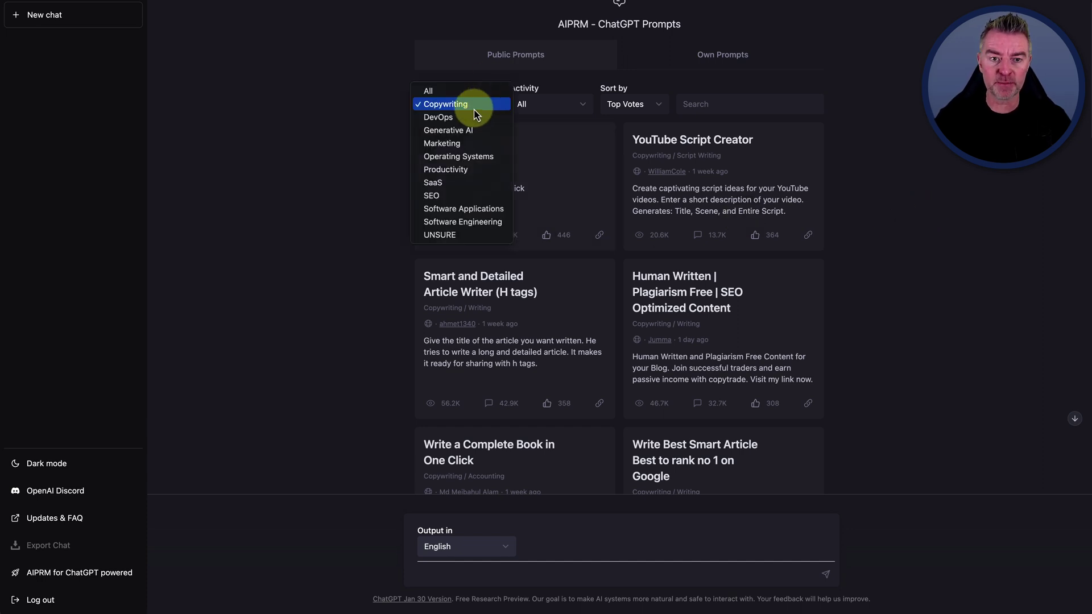
{"action": "left_click", "coordinate": [449, 90]}
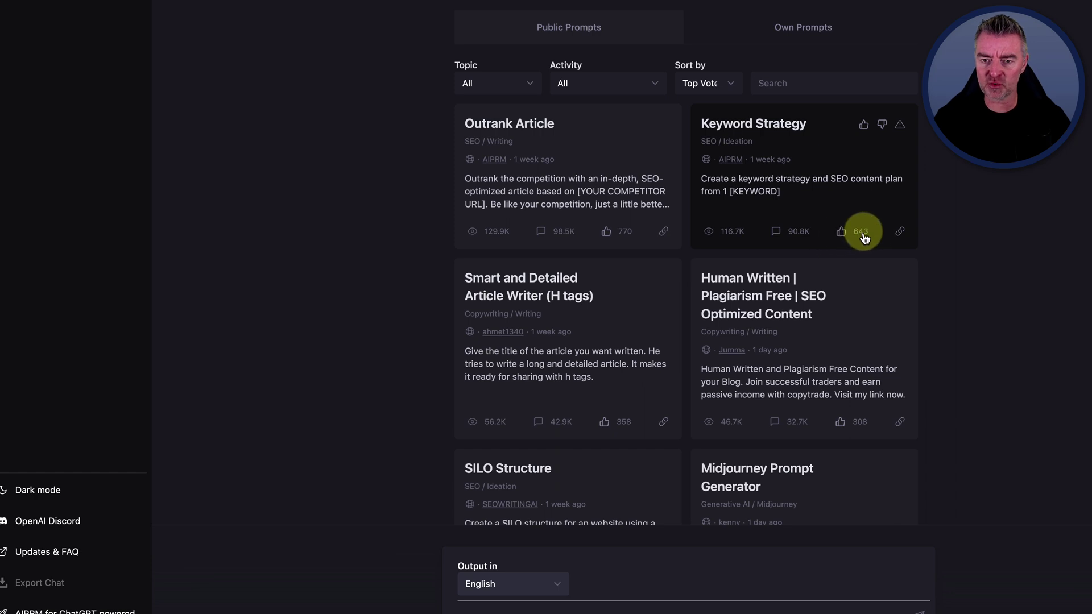
{"action": "scroll", "coordinate": [856, 242], "scroll_direction": "down", "scroll_amount": 2}
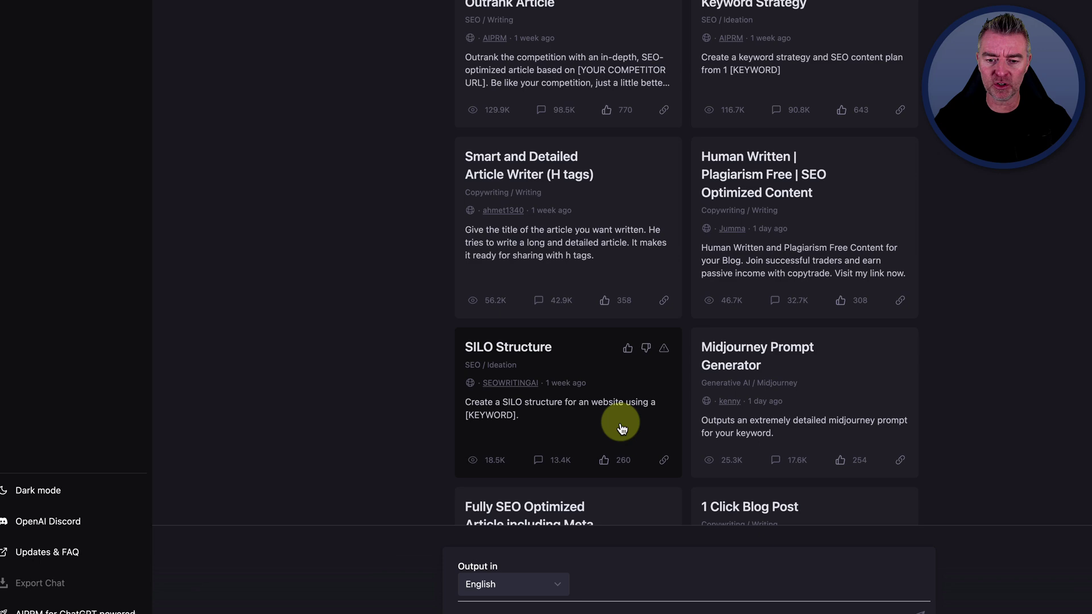
{"action": "scroll", "coordinate": [561, 383], "scroll_direction": "down", "scroll_amount": 3}
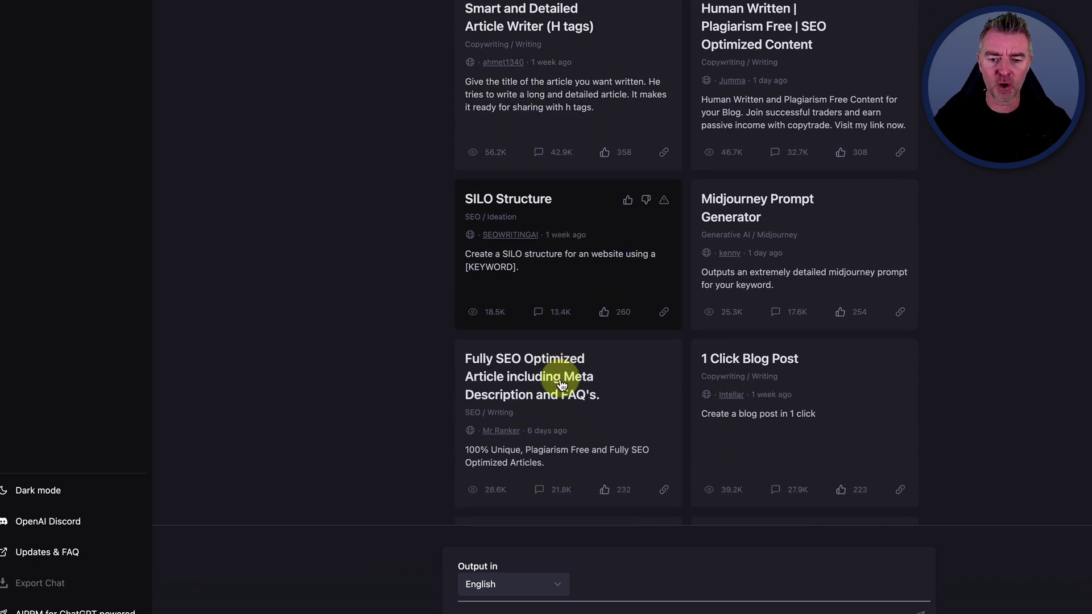
{"action": "scroll", "coordinate": [664, 394], "scroll_direction": "up", "scroll_amount": 6}
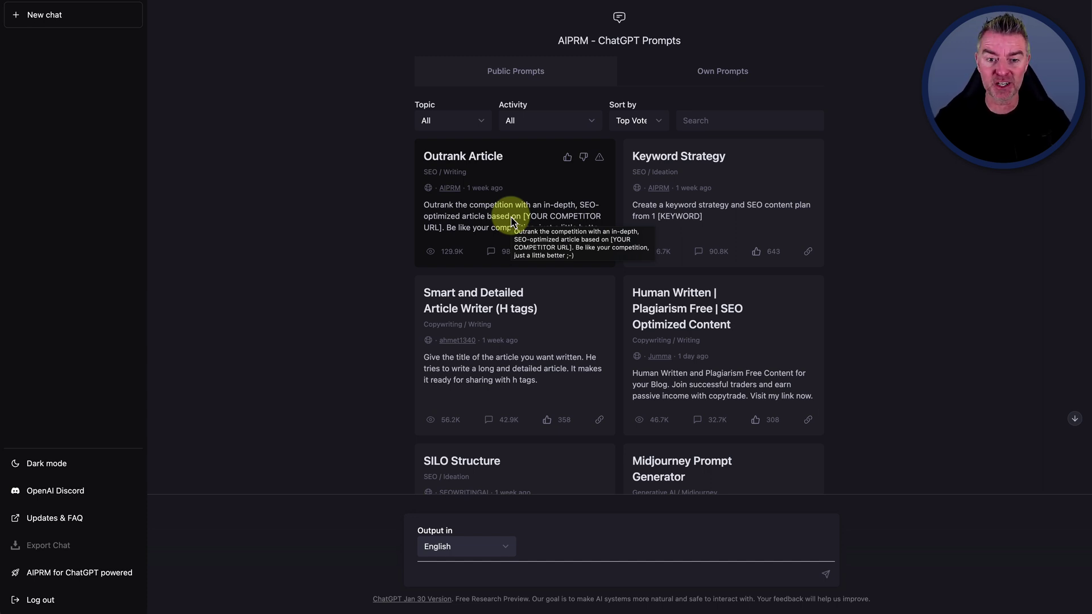
{"action": "left_click", "coordinate": [485, 209]}
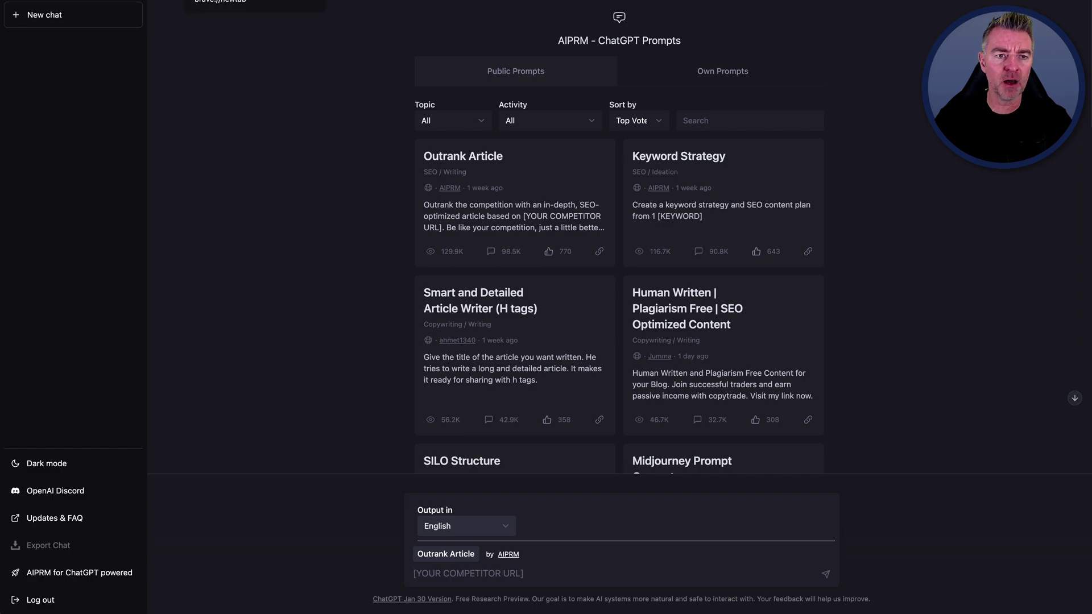
In a new tab, Google 'best website builder' and accept the cookie consent.
{"action": "left_click", "coordinate": [207, 1]}
{"action": "type", "text": "b"}
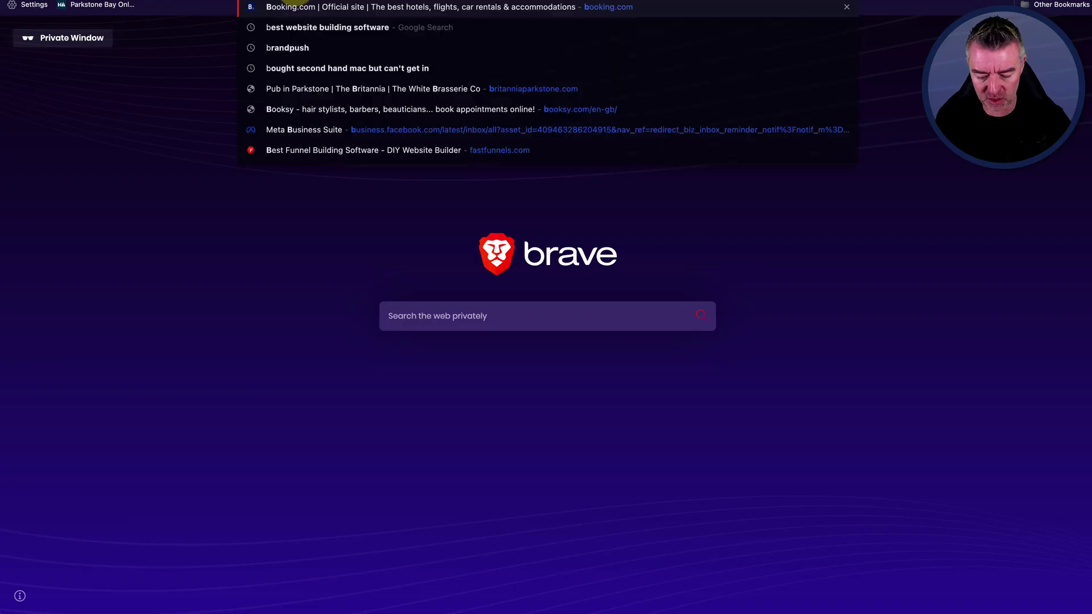
{"action": "type", "text": "est website builder"}
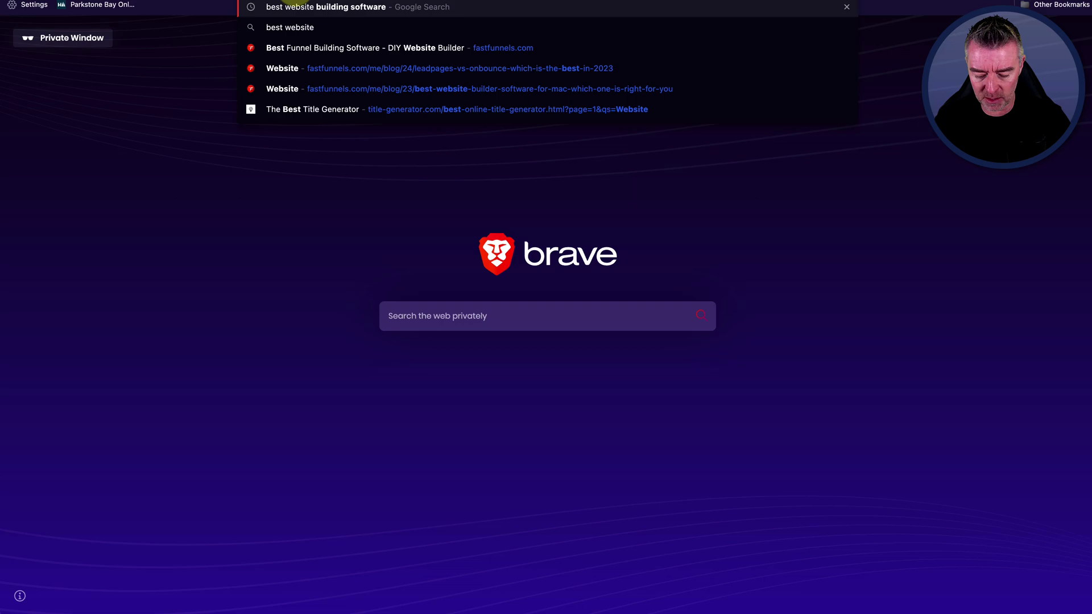
{"action": "key", "text": "Return"}
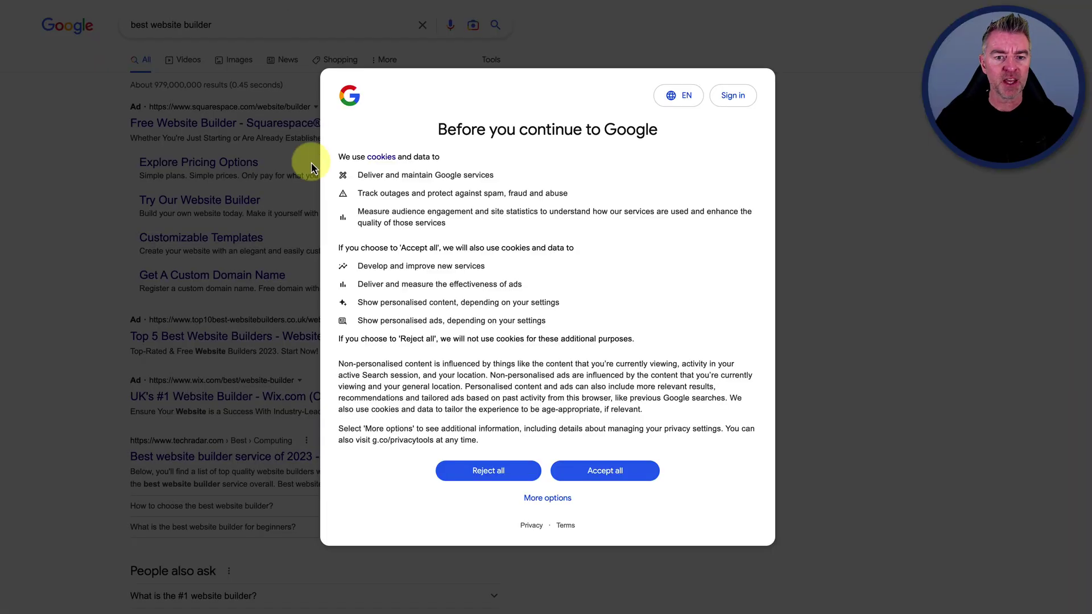
{"action": "left_click", "coordinate": [605, 468]}
Open TechRadar's 'Best website builder service of 2023' result.
{"action": "scroll", "coordinate": [487, 367], "scroll_direction": "down", "scroll_amount": 5}
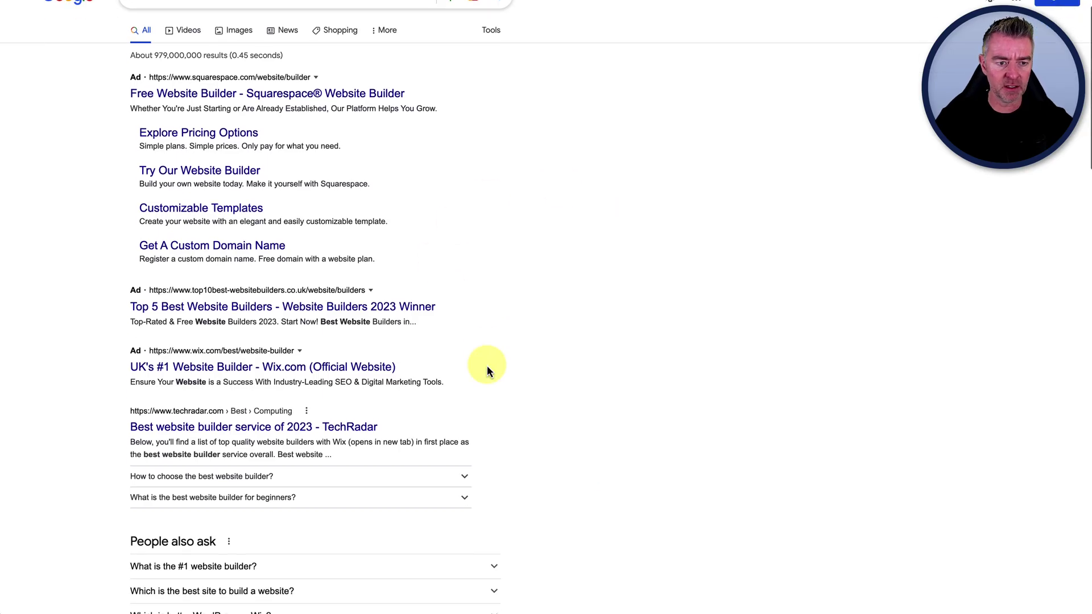
{"action": "scroll", "coordinate": [488, 370], "scroll_direction": "down", "scroll_amount": 1}
{"action": "scroll", "coordinate": [488, 360], "scroll_direction": "up", "scroll_amount": 3}
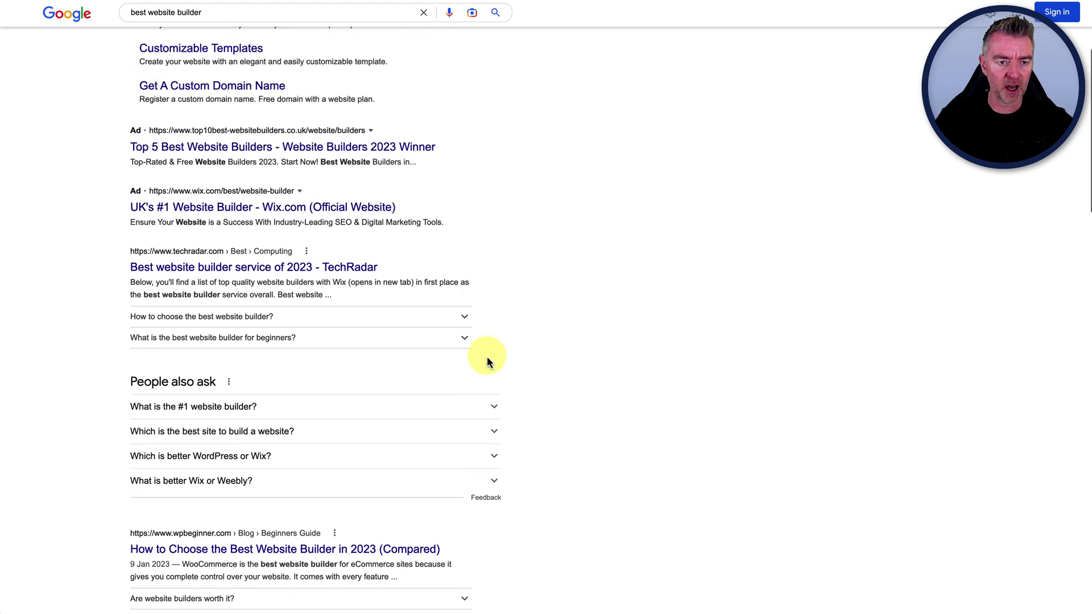
{"action": "left_click", "coordinate": [182, 272]}
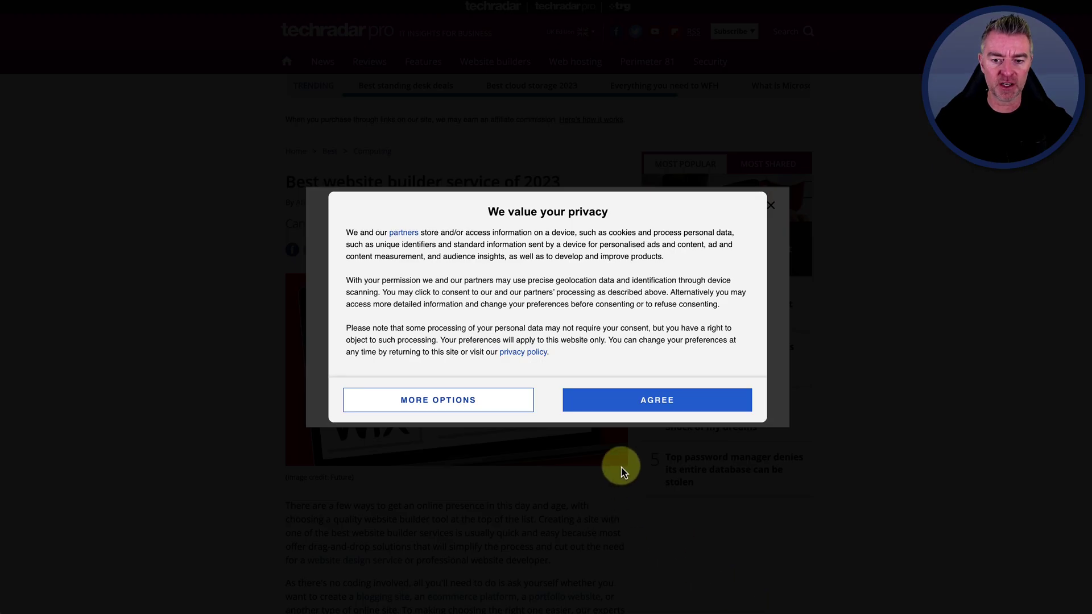
Dismiss TechRadar's privacy and newsletter pop-ups and select the article's web address.
{"action": "left_click", "coordinate": [617, 398]}
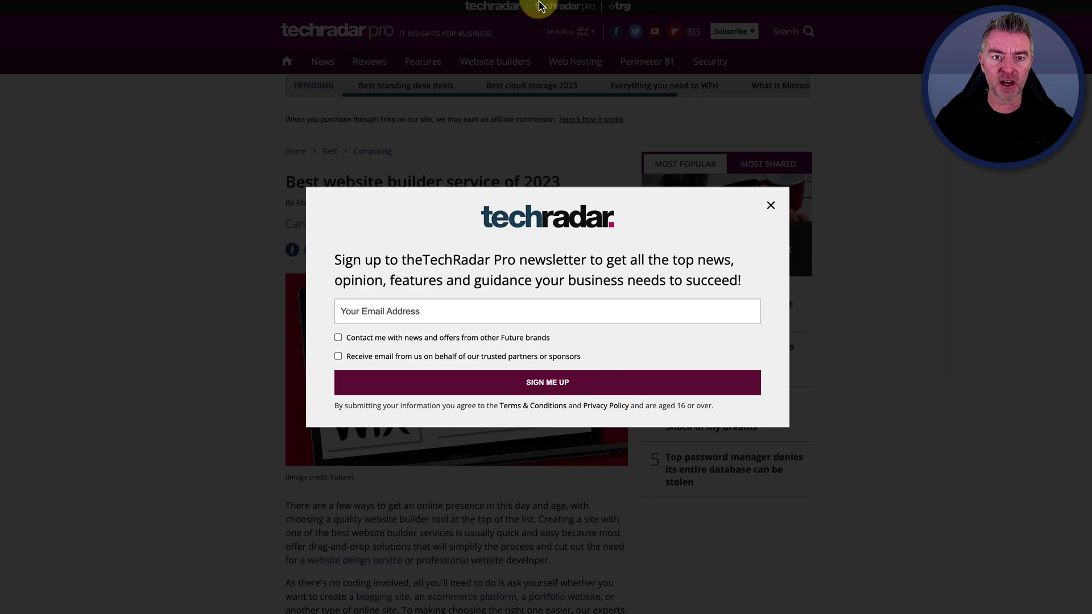
{"action": "left_click", "coordinate": [771, 205]}
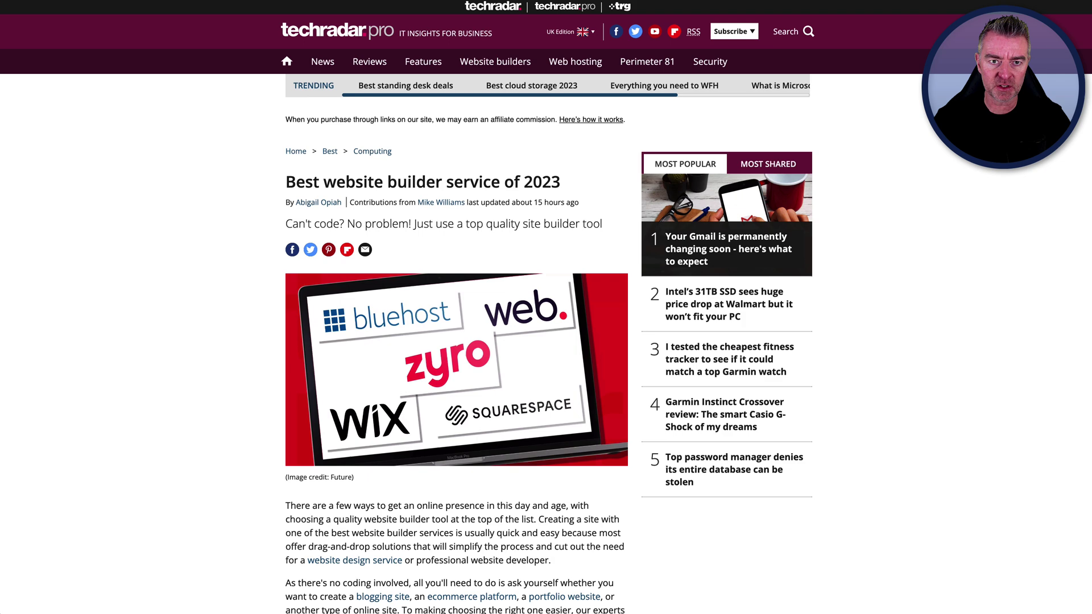
{"action": "key", "text": "super+l"}
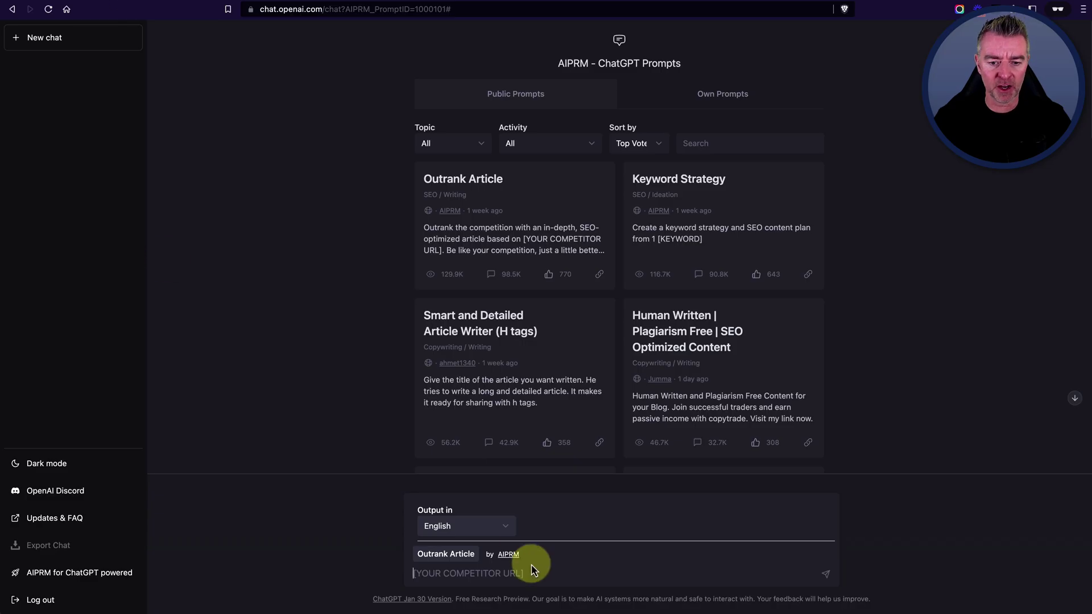
Submit the TechRadar URL to Outrank Article, then reload ChatGPT after the network error.
{"action": "type", "text": "https://www.techradar.com/news/the-best-website-builder"}
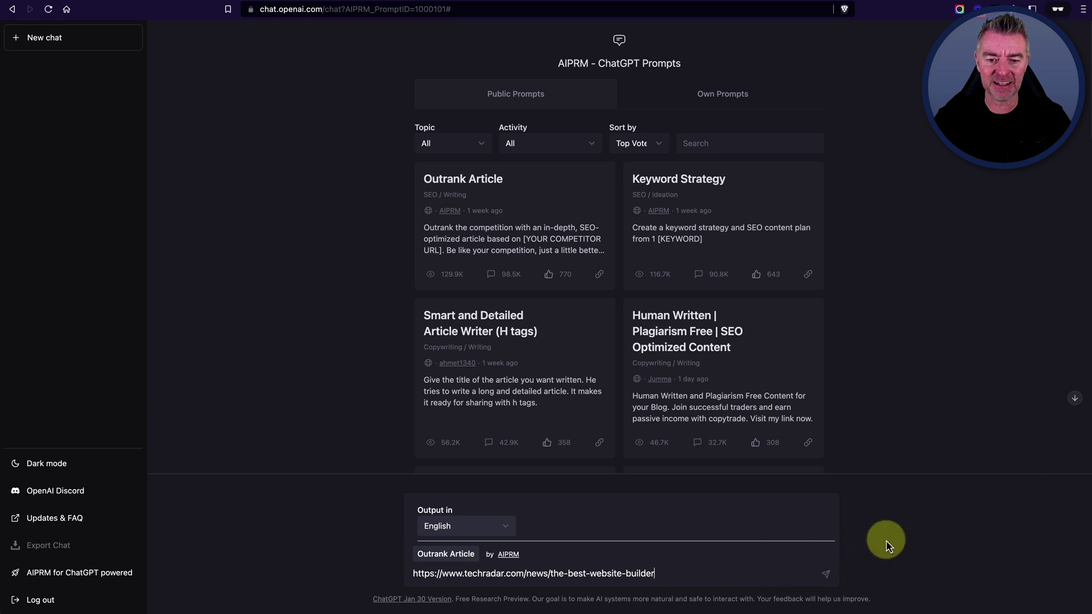
{"action": "left_click", "coordinate": [826, 577]}
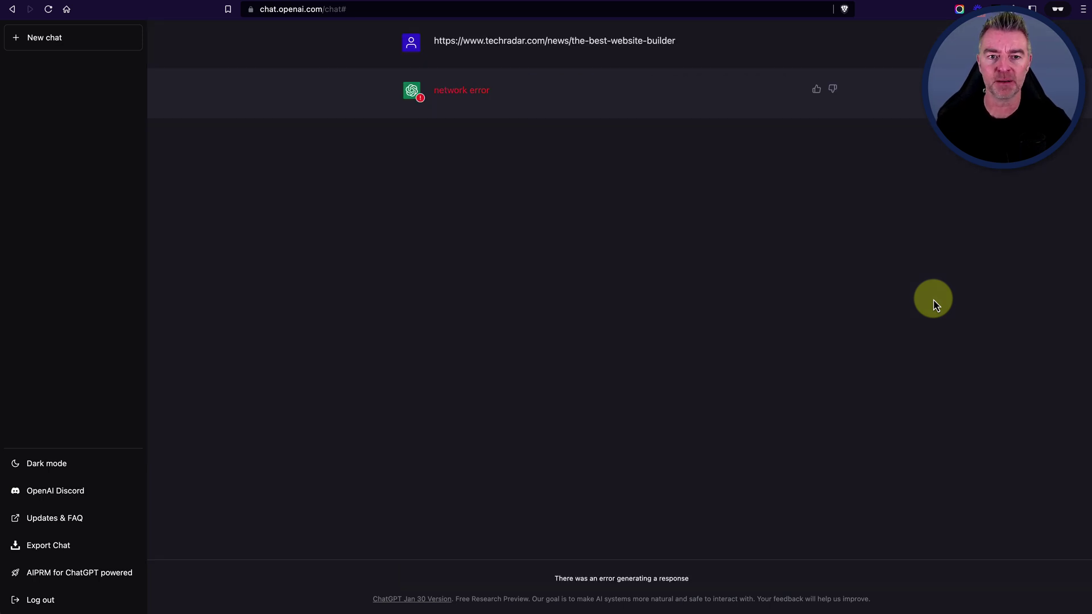
{"action": "left_click", "coordinate": [48, 11]}
{"action": "scroll", "coordinate": [556, 468], "scroll_direction": "down", "scroll_amount": 15}
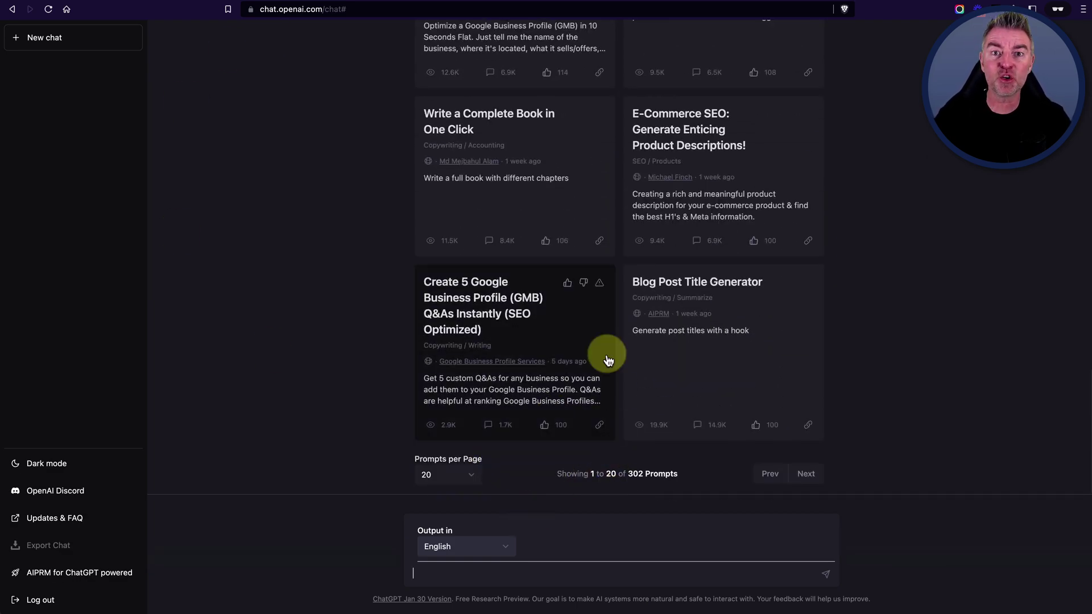
{"action": "scroll", "coordinate": [607, 359], "scroll_direction": "up", "scroll_amount": 4}
{"action": "scroll", "coordinate": [606, 359], "scroll_direction": "up", "scroll_amount": 3}
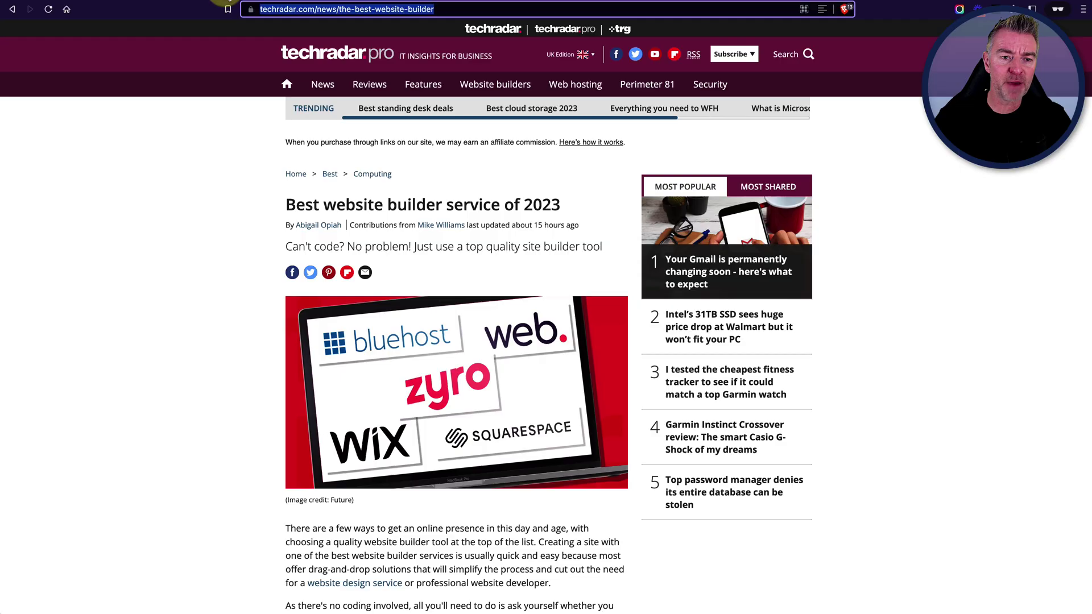
Browse the TechRadar article's listings like Wix and GoDaddy, then scroll back up to the headline.
{"action": "scroll", "coordinate": [421, 396], "scroll_direction": "down", "scroll_amount": 10}
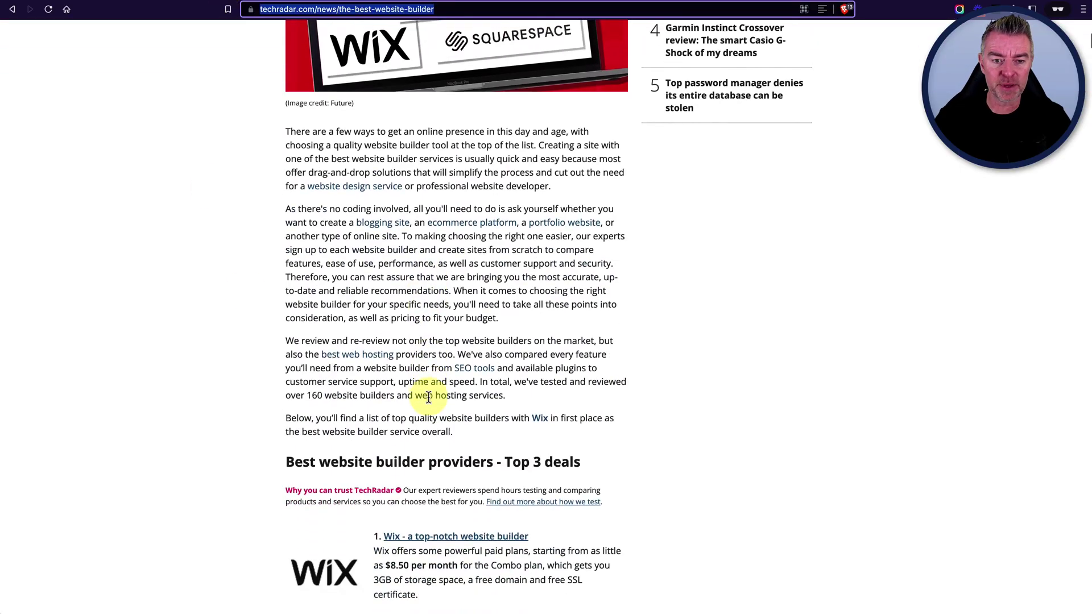
{"action": "scroll", "coordinate": [428, 396], "scroll_direction": "down", "scroll_amount": 14}
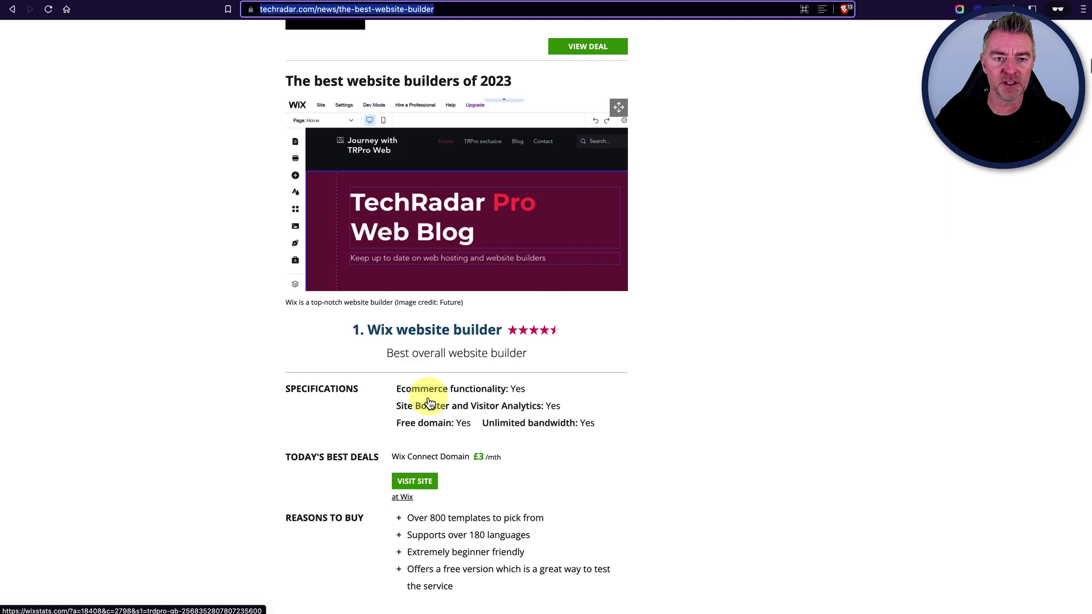
{"action": "scroll", "coordinate": [428, 396], "scroll_direction": "down", "scroll_amount": 7}
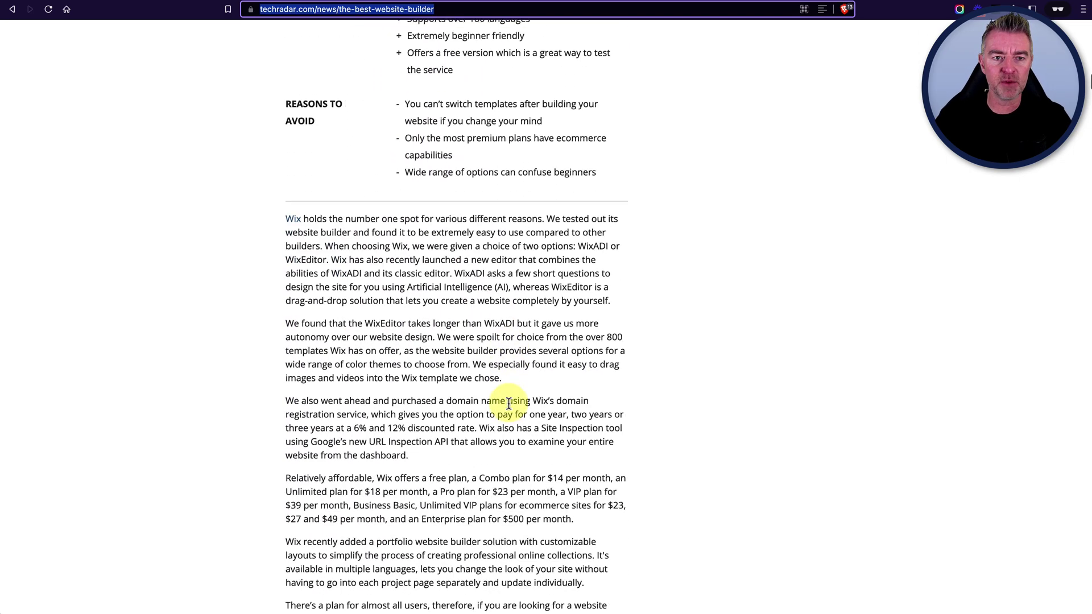
{"action": "scroll", "coordinate": [508, 403], "scroll_direction": "up", "scroll_amount": 3}
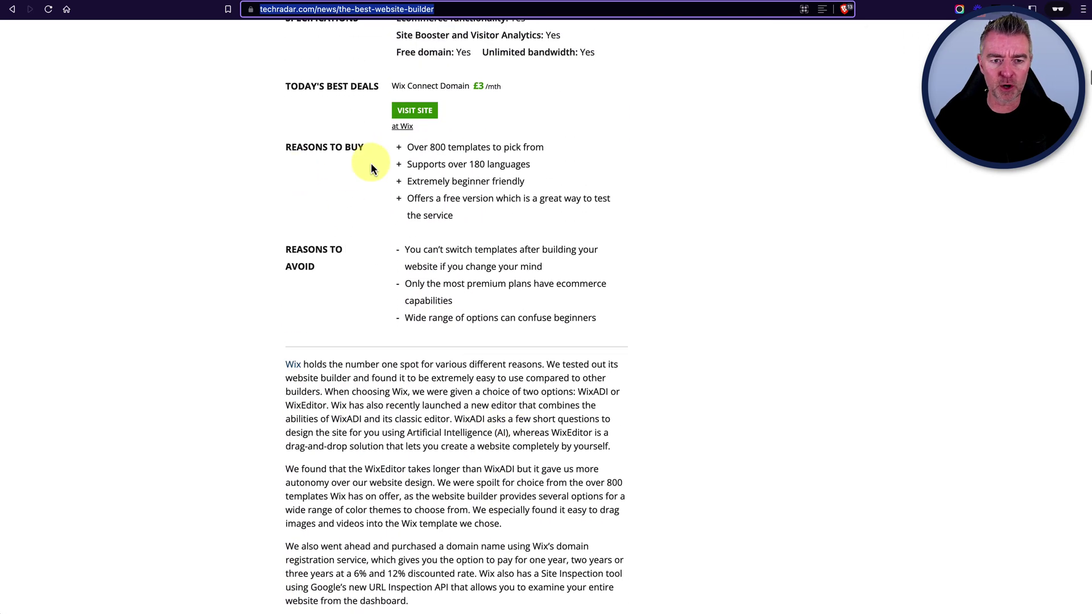
{"action": "scroll", "coordinate": [474, 335], "scroll_direction": "down", "scroll_amount": 7}
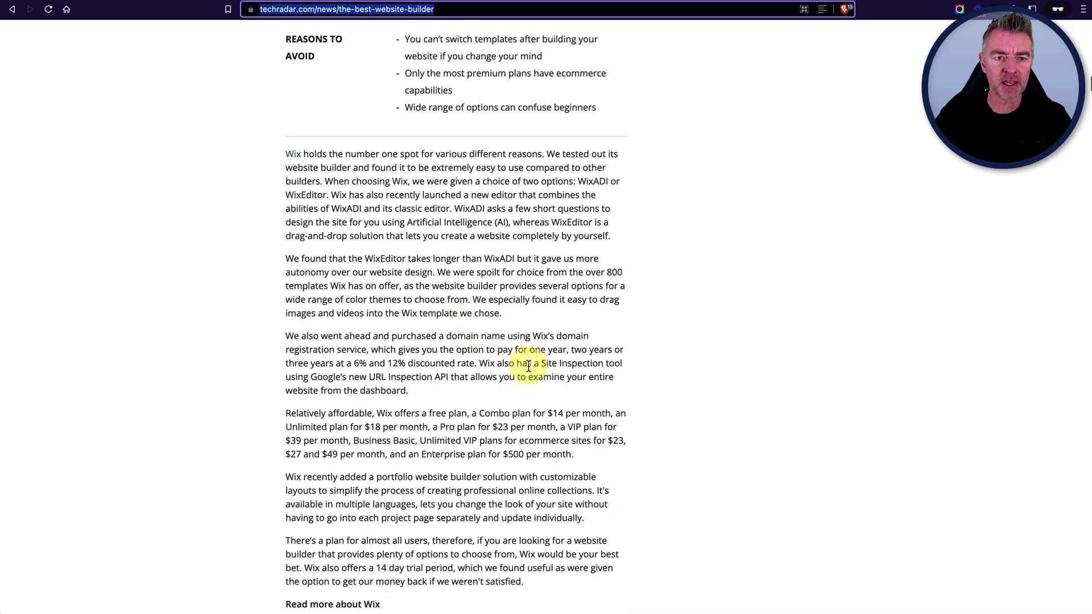
{"action": "scroll", "coordinate": [528, 366], "scroll_direction": "down", "scroll_amount": 13}
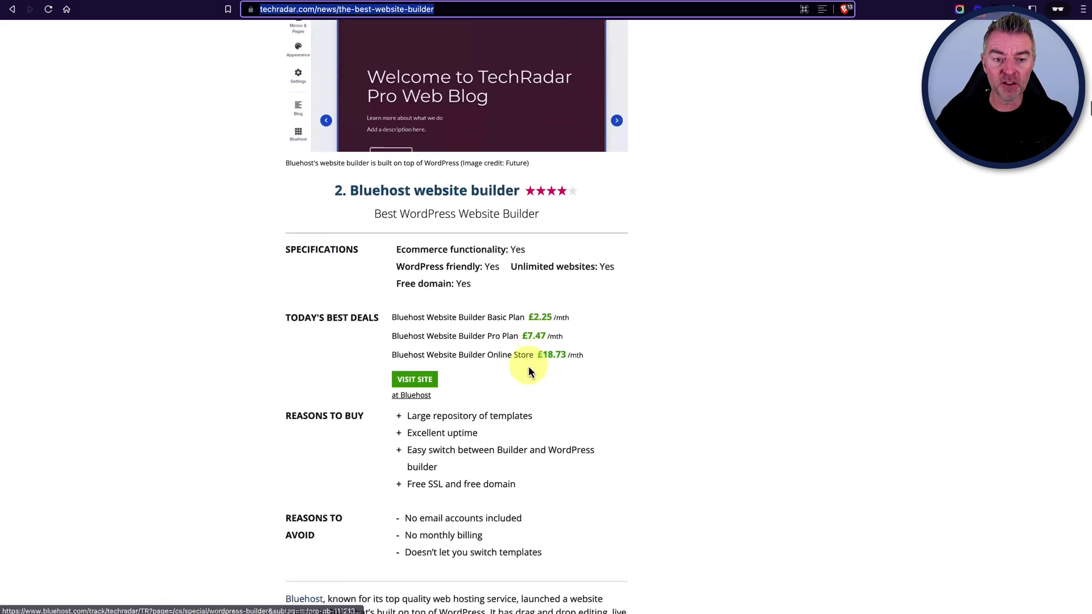
{"action": "scroll", "coordinate": [528, 366], "scroll_direction": "down", "scroll_amount": 15}
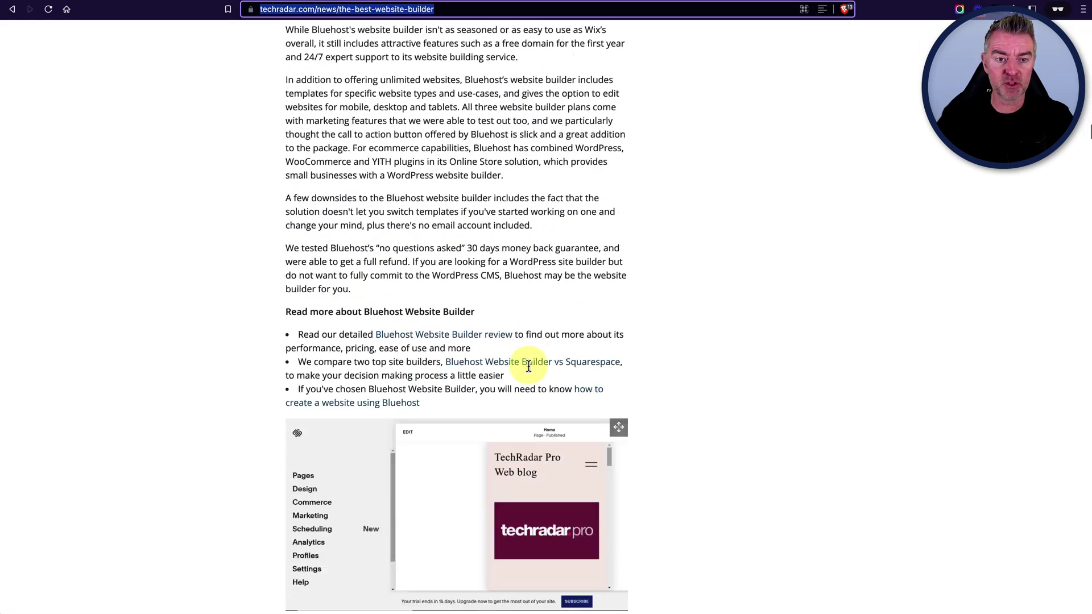
{"action": "scroll", "coordinate": [529, 371], "scroll_direction": "down", "scroll_amount": 15}
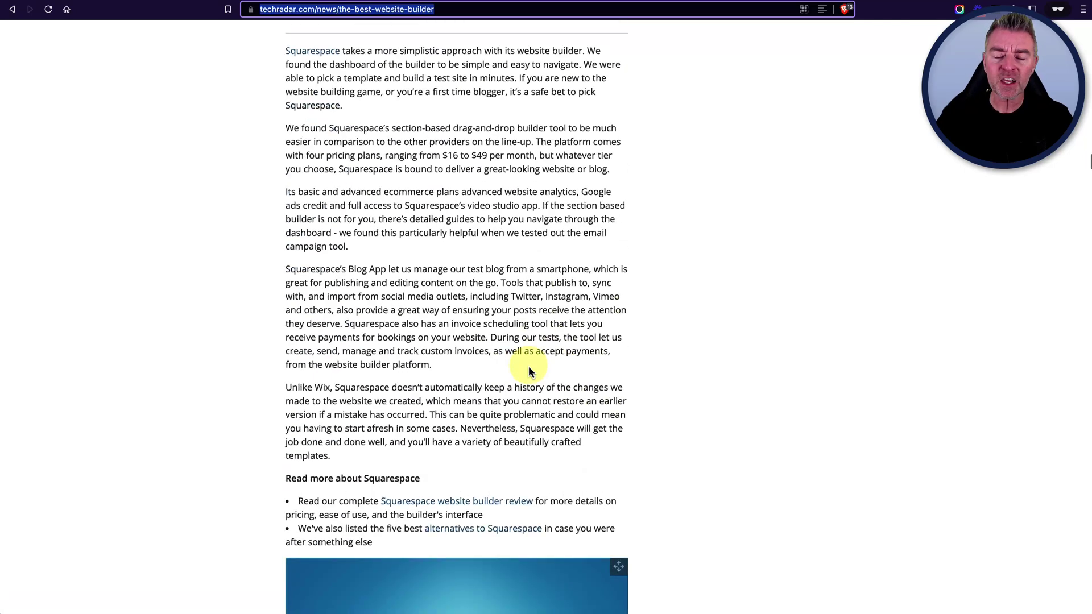
{"action": "scroll", "coordinate": [529, 371], "scroll_direction": "down", "scroll_amount": 1}
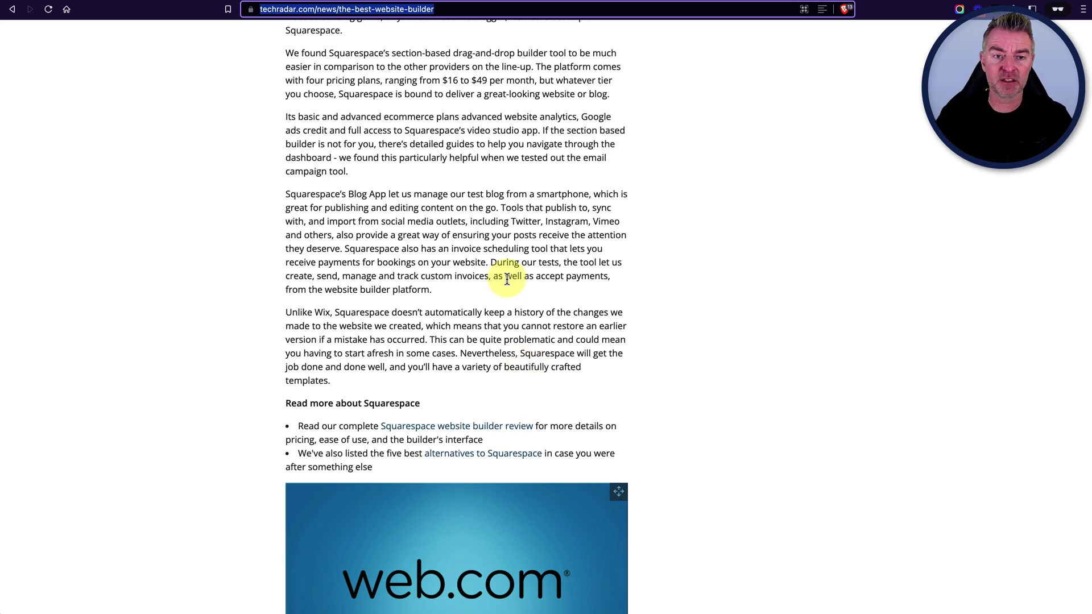
{"action": "scroll", "coordinate": [512, 318], "scroll_direction": "down", "scroll_amount": 4}
{"action": "scroll", "coordinate": [508, 281], "scroll_direction": "down", "scroll_amount": 1}
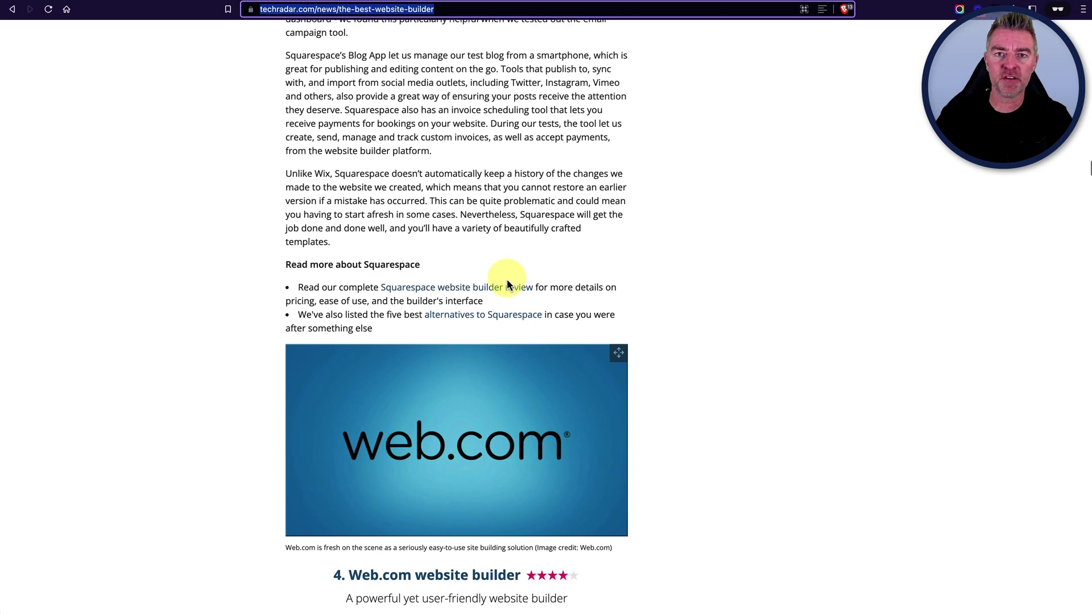
{"action": "scroll", "coordinate": [508, 288], "scroll_direction": "down", "scroll_amount": 10}
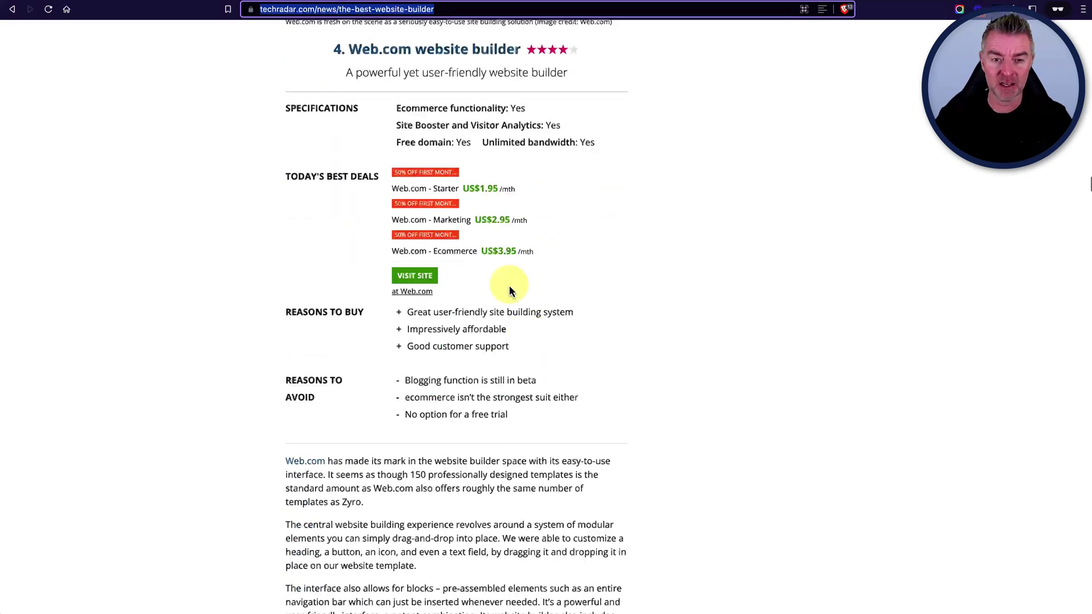
{"action": "scroll", "coordinate": [541, 357], "scroll_direction": "down", "scroll_amount": 5}
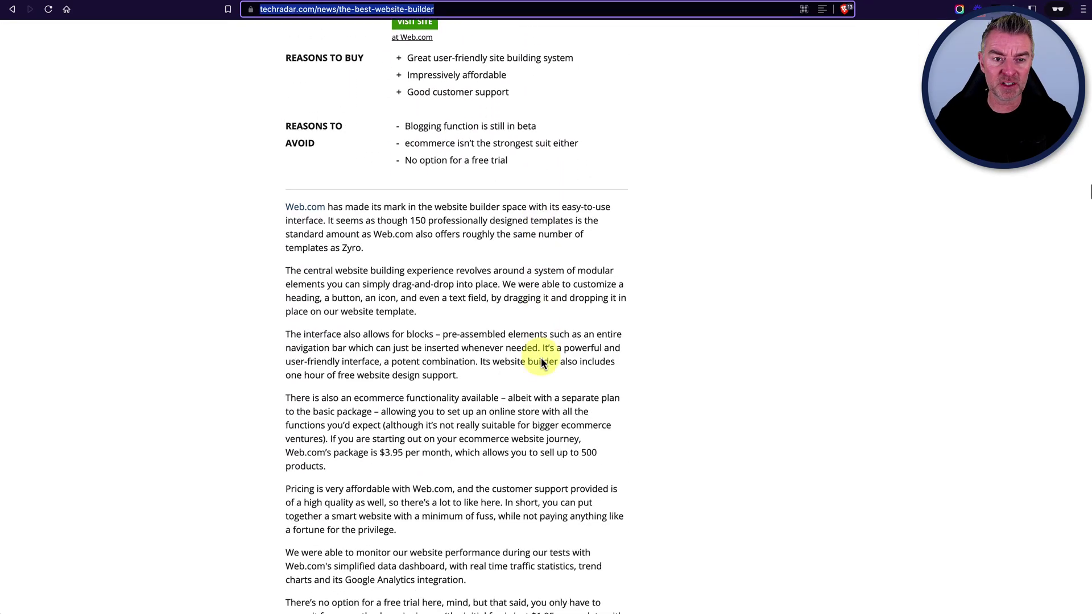
{"action": "scroll", "coordinate": [541, 357], "scroll_direction": "down", "scroll_amount": 4}
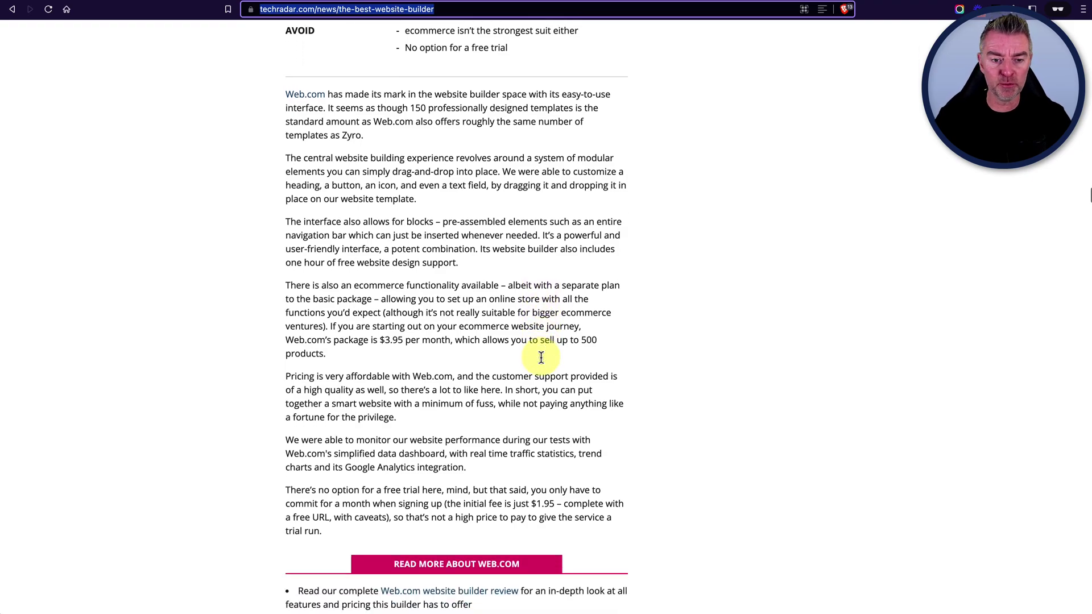
{"action": "scroll", "coordinate": [541, 357], "scroll_direction": "down", "scroll_amount": 20}
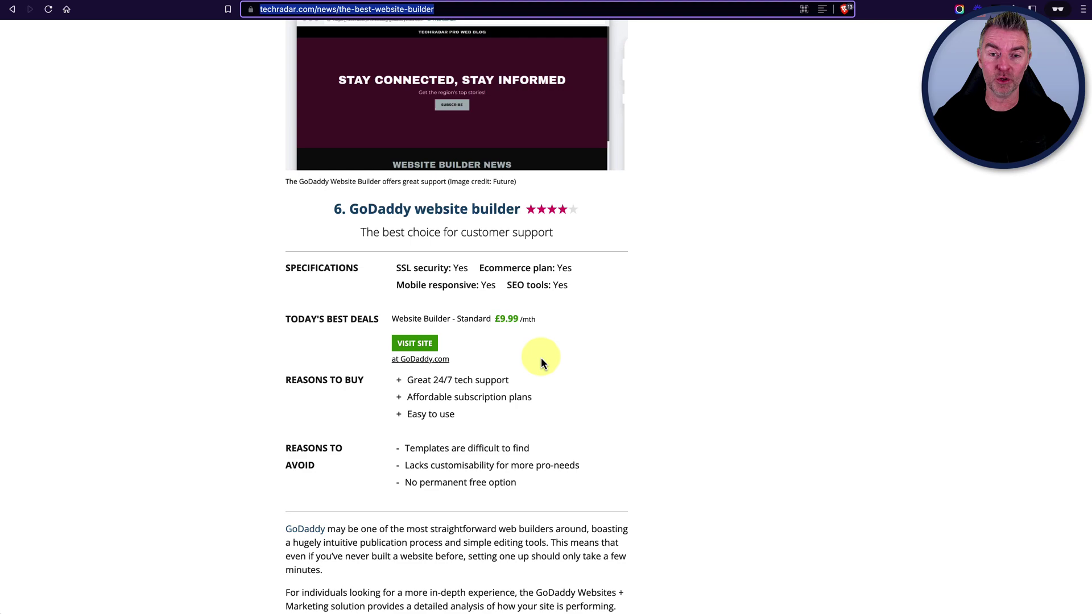
{"action": "scroll", "coordinate": [541, 358], "scroll_direction": "up", "scroll_amount": 20}
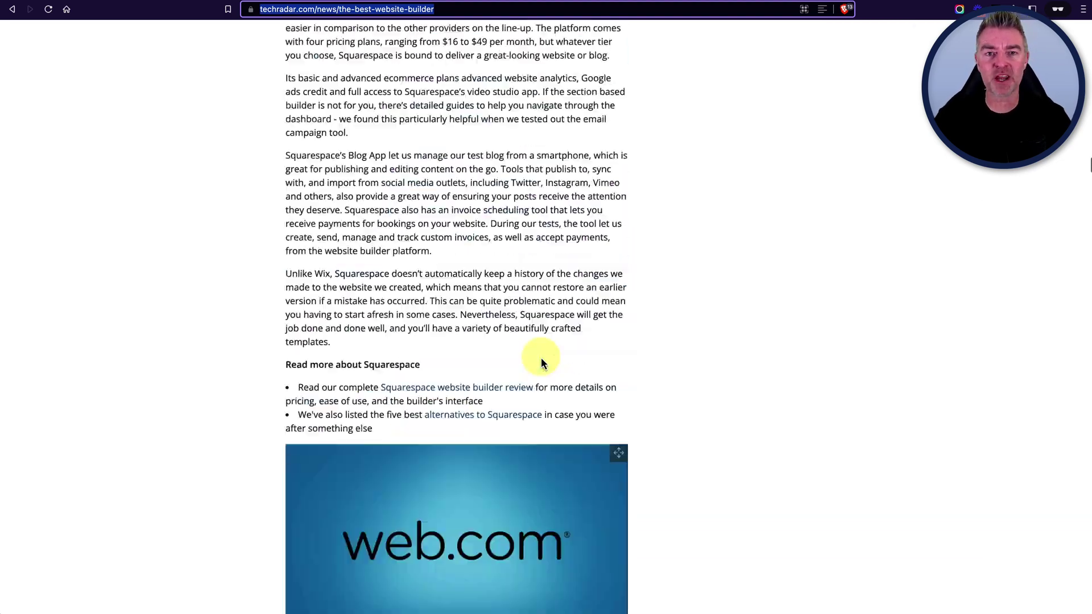
{"action": "scroll", "coordinate": [541, 357], "scroll_direction": "up", "scroll_amount": 15}
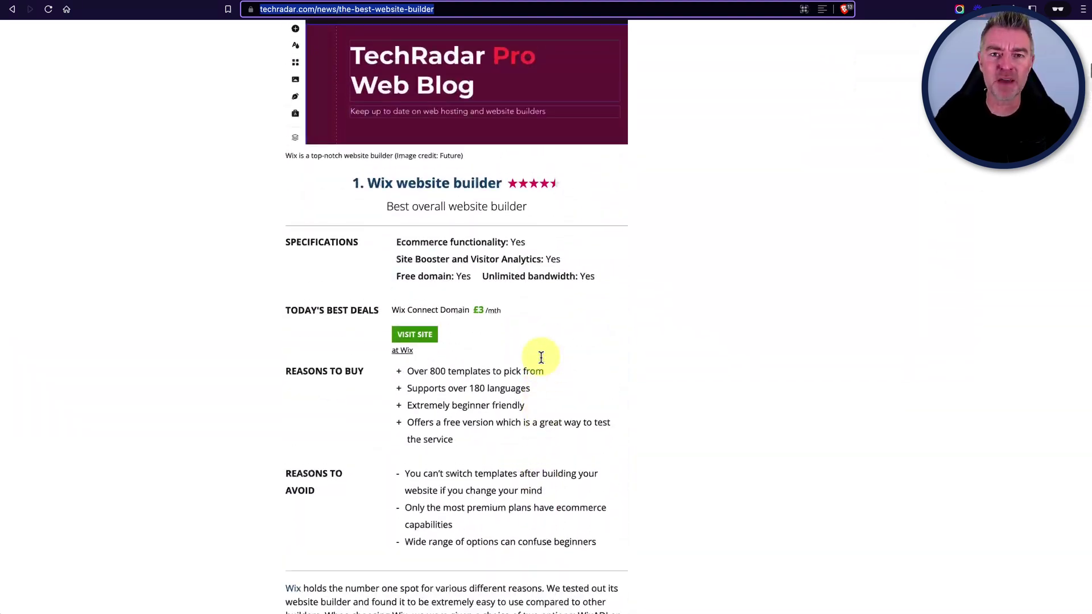
{"action": "scroll", "coordinate": [541, 357], "scroll_direction": "up", "scroll_amount": 2}
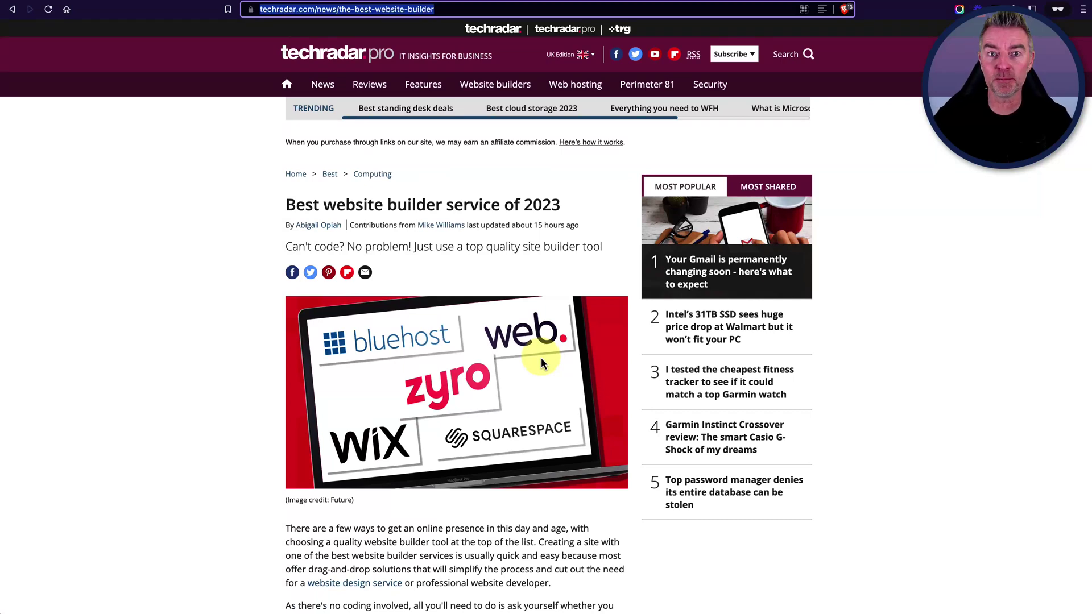
Return to the ChatGPT tab and scroll the AIPRM prompt cards to YouTube Script Creator.
{"action": "left_click", "coordinate": [85, 1]}
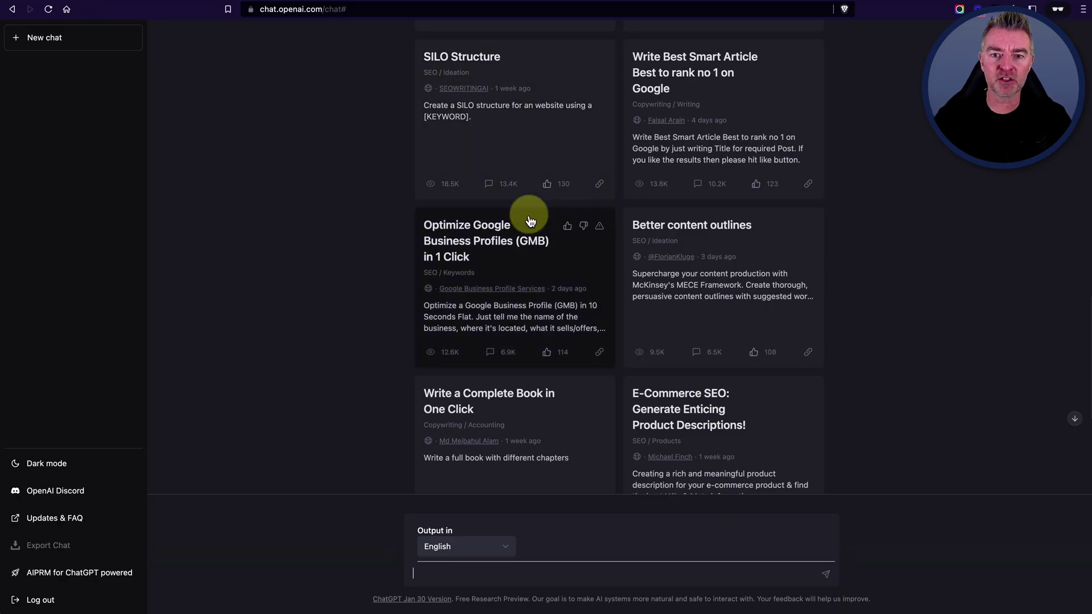
{"action": "scroll", "coordinate": [523, 216], "scroll_direction": "up", "scroll_amount": 10}
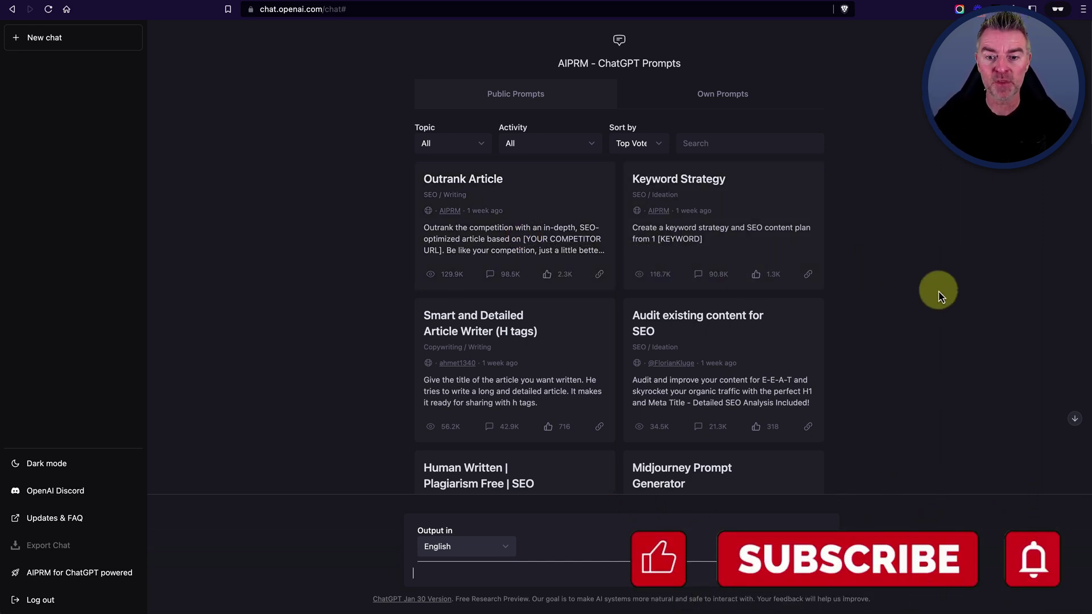
{"action": "scroll", "coordinate": [870, 295], "scroll_direction": "down", "scroll_amount": 1}
{"action": "scroll", "coordinate": [796, 299], "scroll_direction": "down", "scroll_amount": 5}
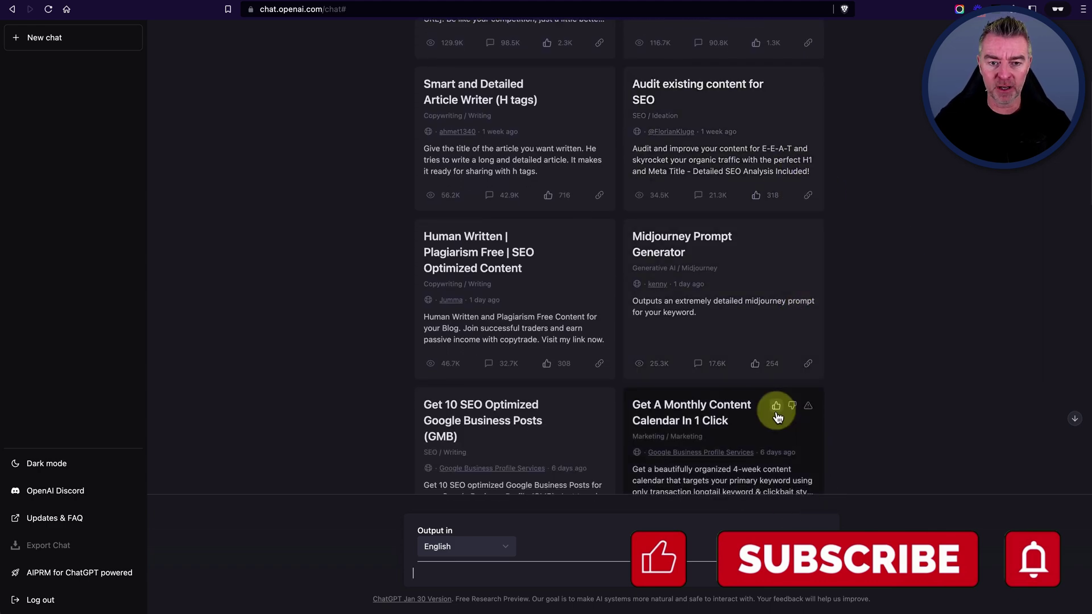
{"action": "scroll", "coordinate": [731, 174], "scroll_direction": "down", "scroll_amount": 10}
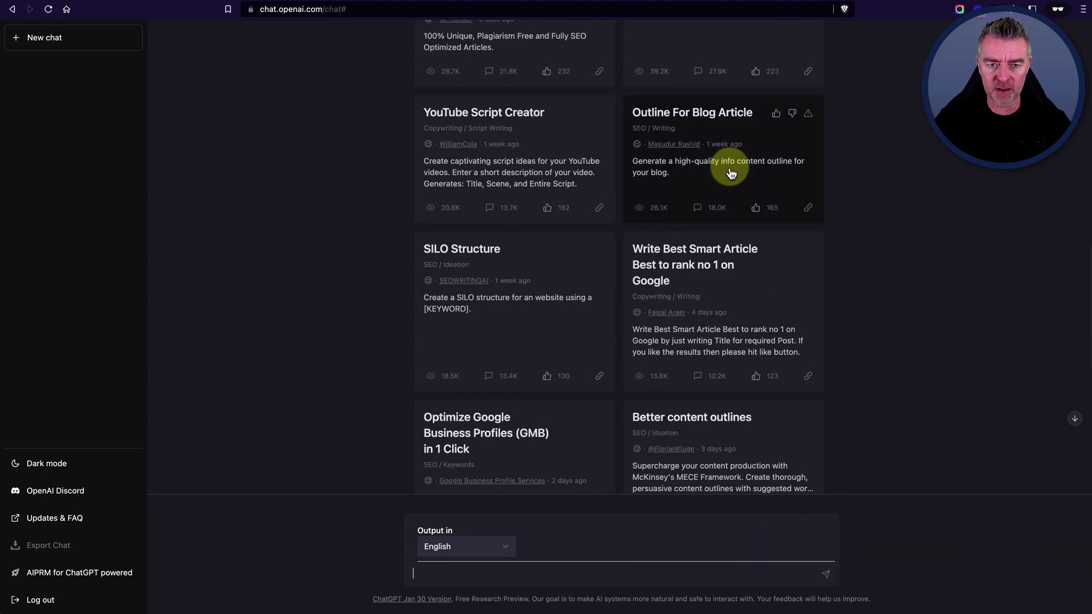
Load YouTube Script Creator and enter the topic 'How to build a website in wordpress'.
{"action": "left_click", "coordinate": [475, 174]}
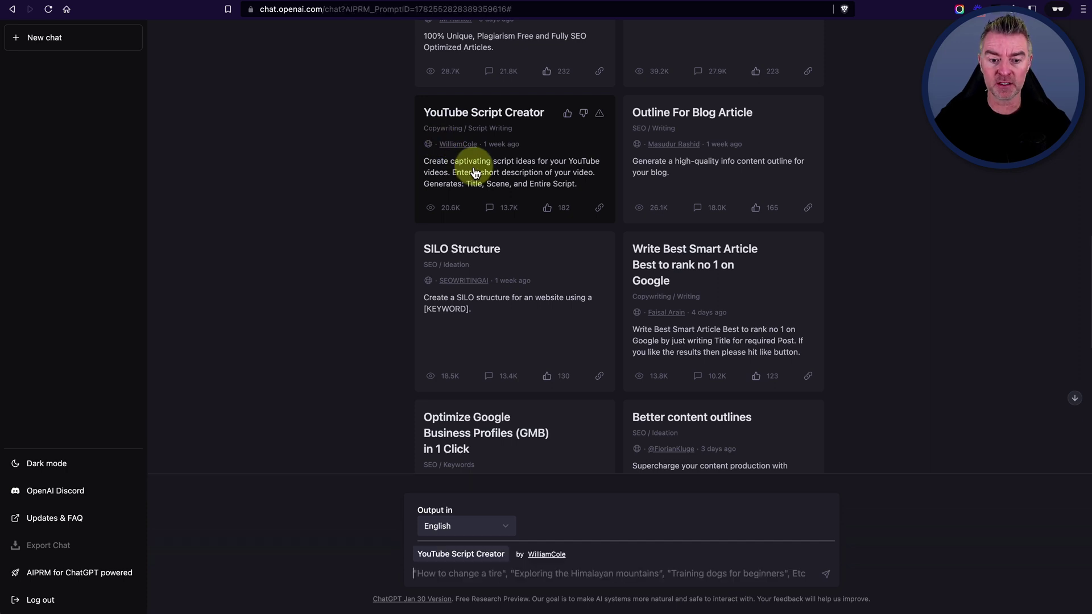
{"action": "left_click", "coordinate": [469, 578]}
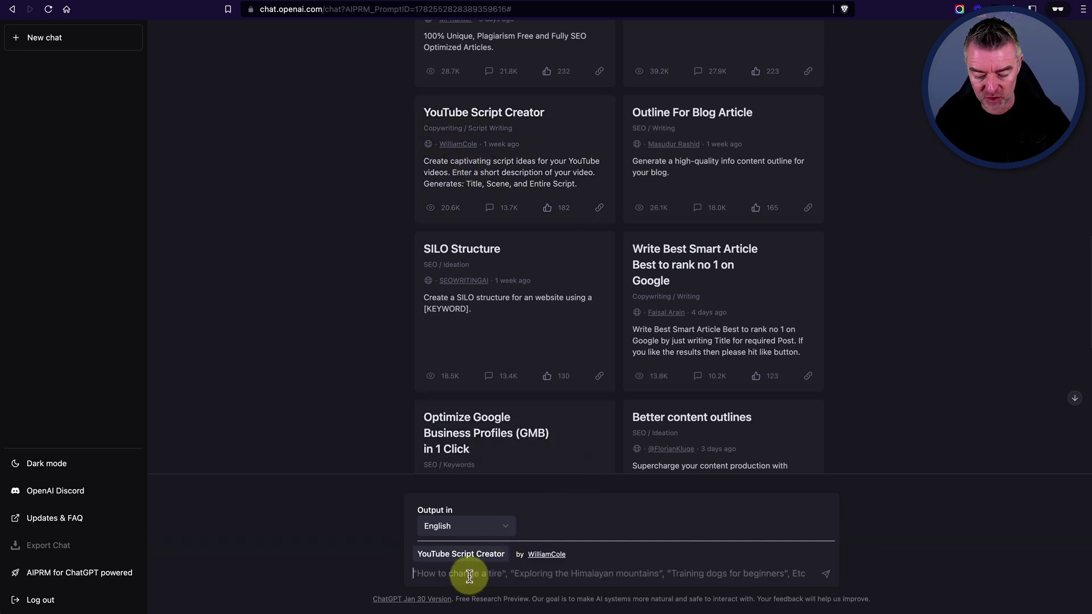
{"action": "type", "text": "H"}
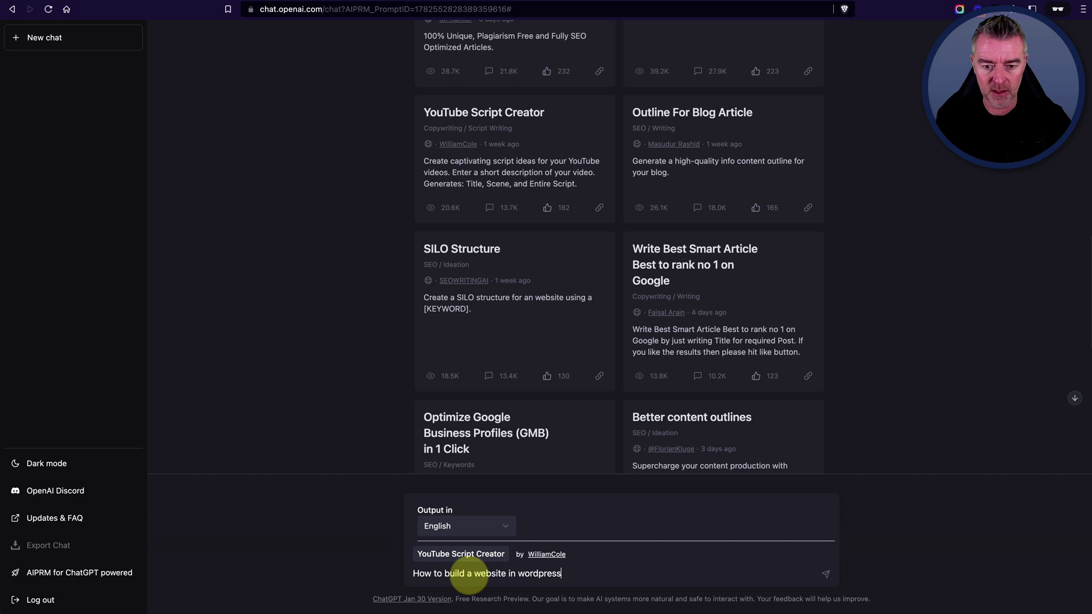
{"action": "type", "text": "ow to build a website in wordpress"}
Submit the 'How to build a website in wordpress' topic to generate the script.
{"action": "key", "text": "Return"}
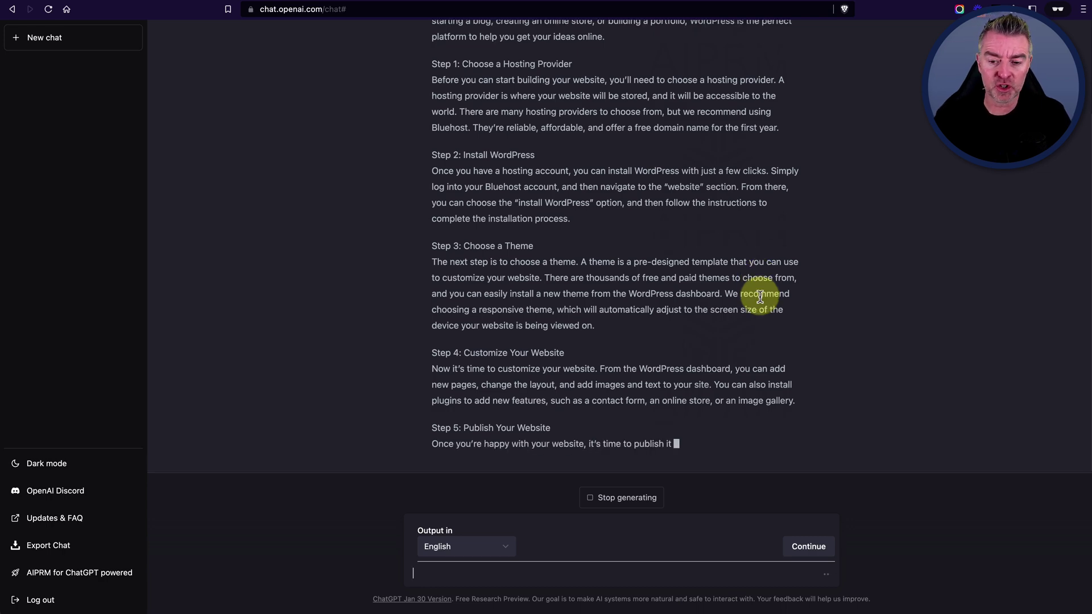
Stop the script, reload ChatGPT, dismiss the high-demand banner and view Own Prompts.
{"action": "left_click", "coordinate": [631, 501]}
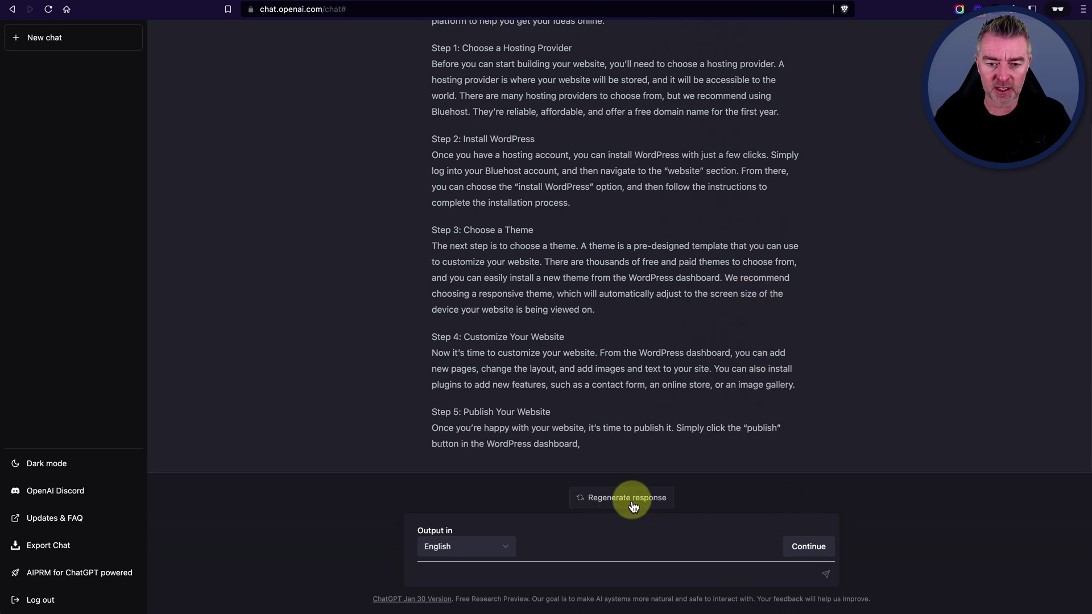
{"action": "left_click", "coordinate": [48, 9]}
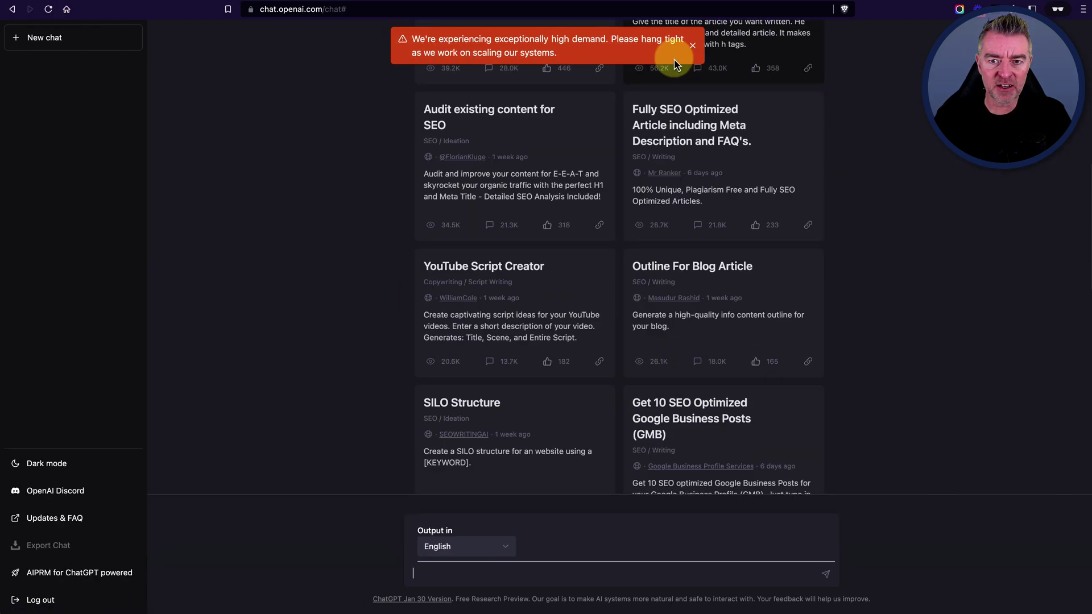
{"action": "left_click", "coordinate": [691, 49]}
{"action": "scroll", "coordinate": [671, 261], "scroll_direction": "up", "scroll_amount": 15}
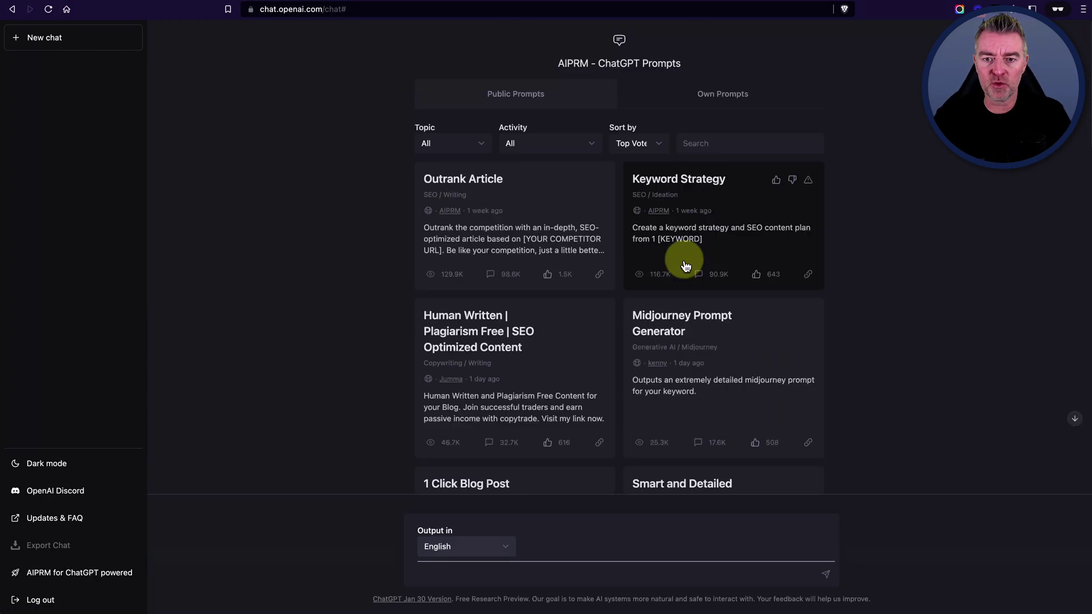
{"action": "left_click", "coordinate": [734, 99]}
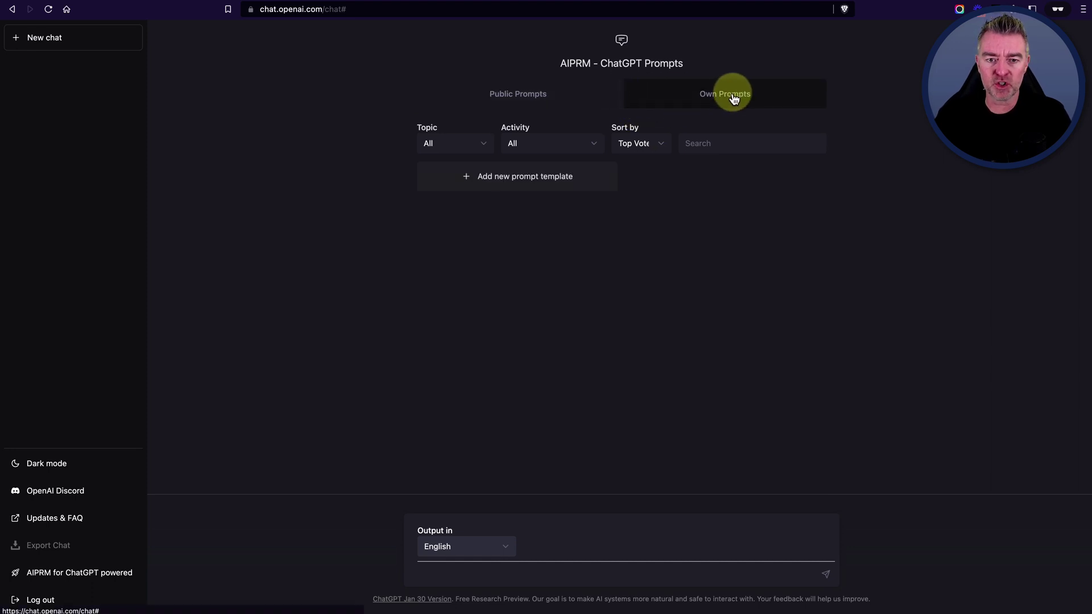
{"action": "left_click", "coordinate": [550, 186]}
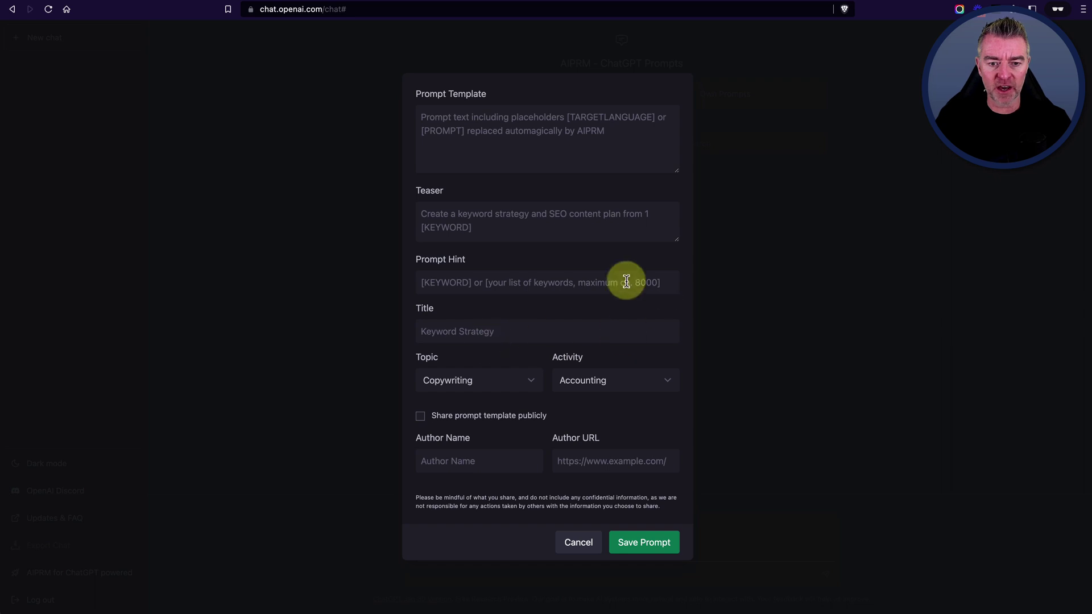
{"action": "left_click", "coordinate": [482, 380]}
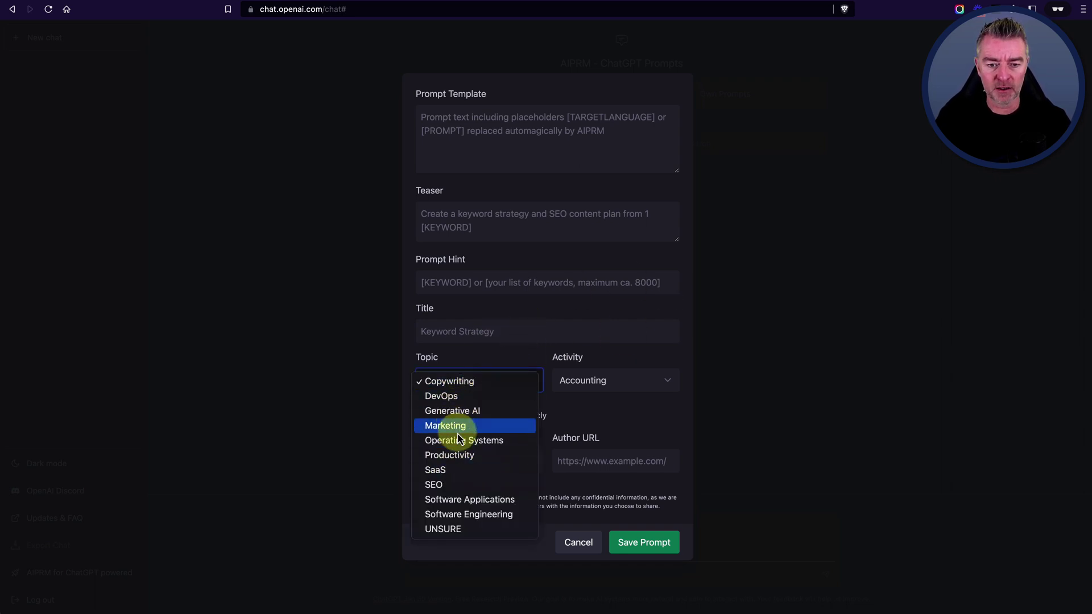
{"action": "left_click", "coordinate": [607, 411]}
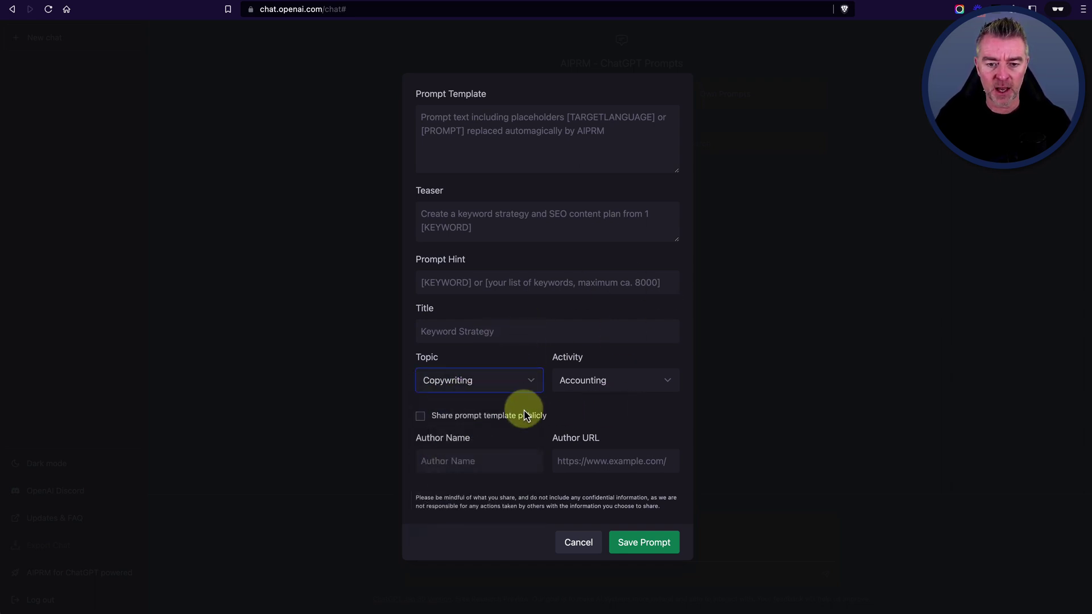
{"action": "left_click", "coordinate": [577, 385]}
{"action": "left_click", "coordinate": [655, 353]}
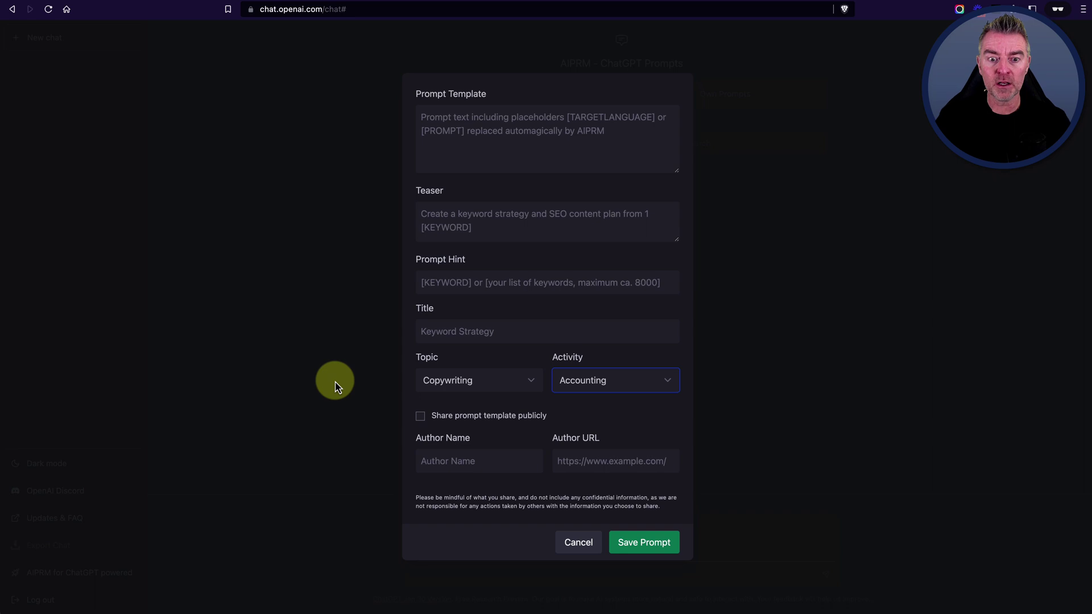
{"action": "left_click", "coordinate": [579, 545]}
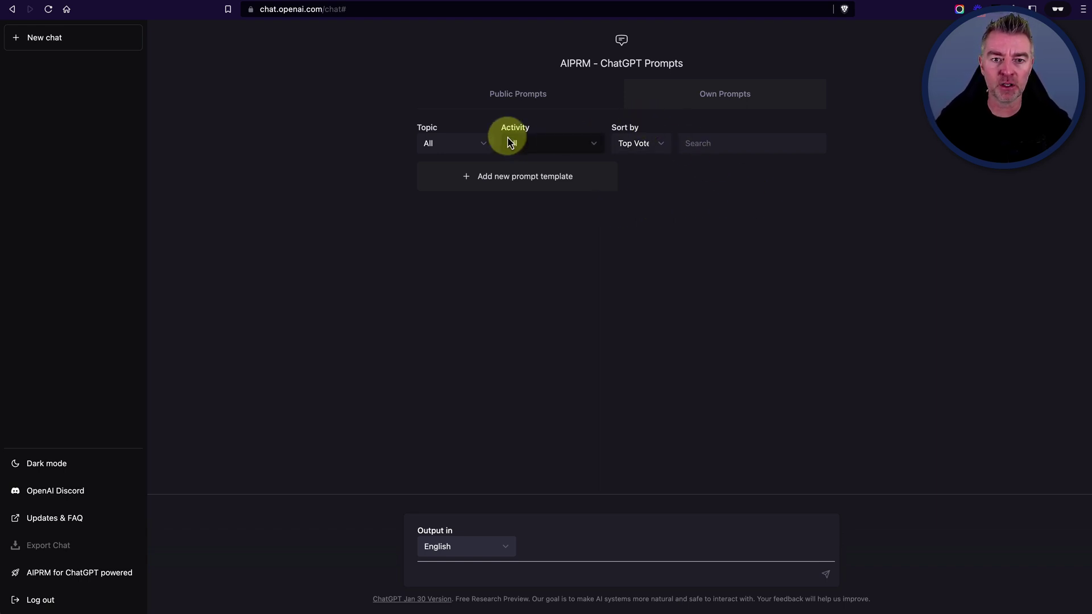
Return to the AIPRM public prompt library and bring Outrank Article and Keyword Strategy back to the top.
{"action": "left_click", "coordinate": [518, 93]}
{"action": "scroll", "coordinate": [721, 320], "scroll_direction": "down", "scroll_amount": 5}
{"action": "scroll", "coordinate": [721, 320], "scroll_direction": "down", "scroll_amount": 1}
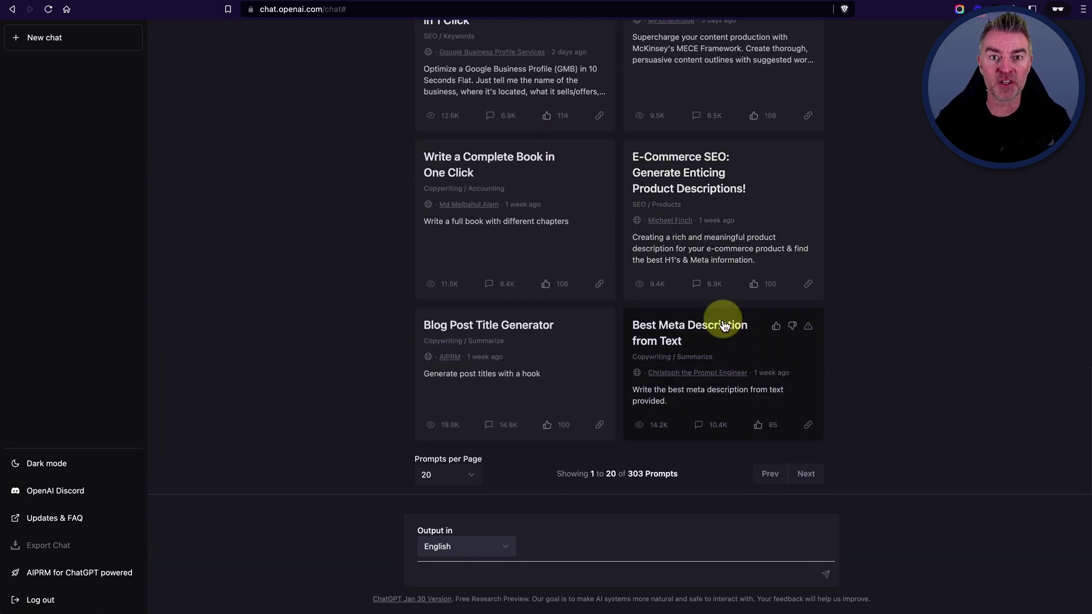
{"action": "scroll", "coordinate": [622, 270], "scroll_direction": "up", "scroll_amount": 20}
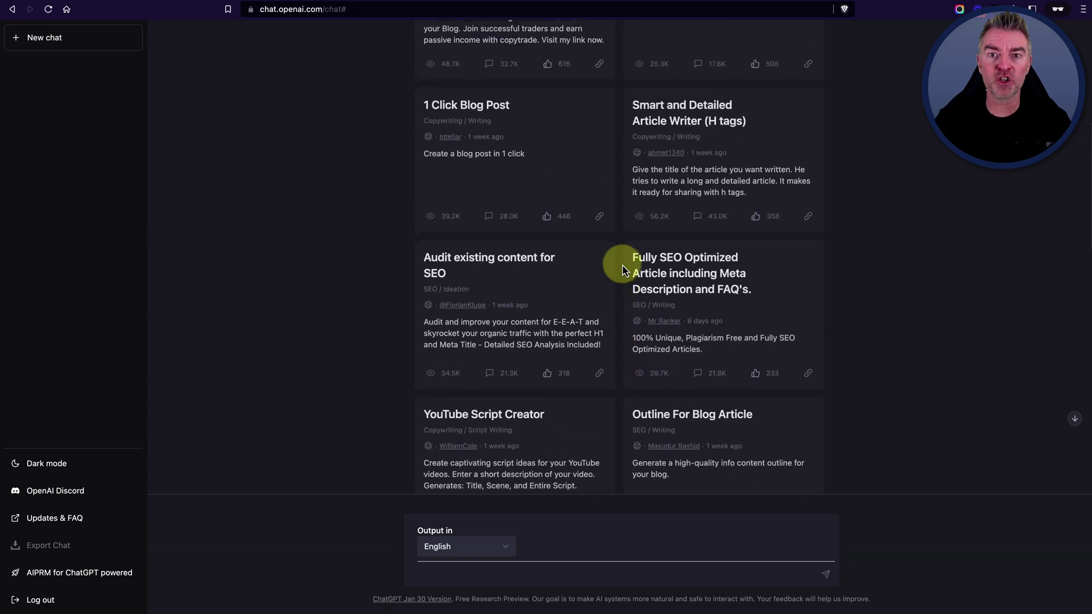
{"action": "scroll", "coordinate": [623, 270], "scroll_direction": "up", "scroll_amount": 5}
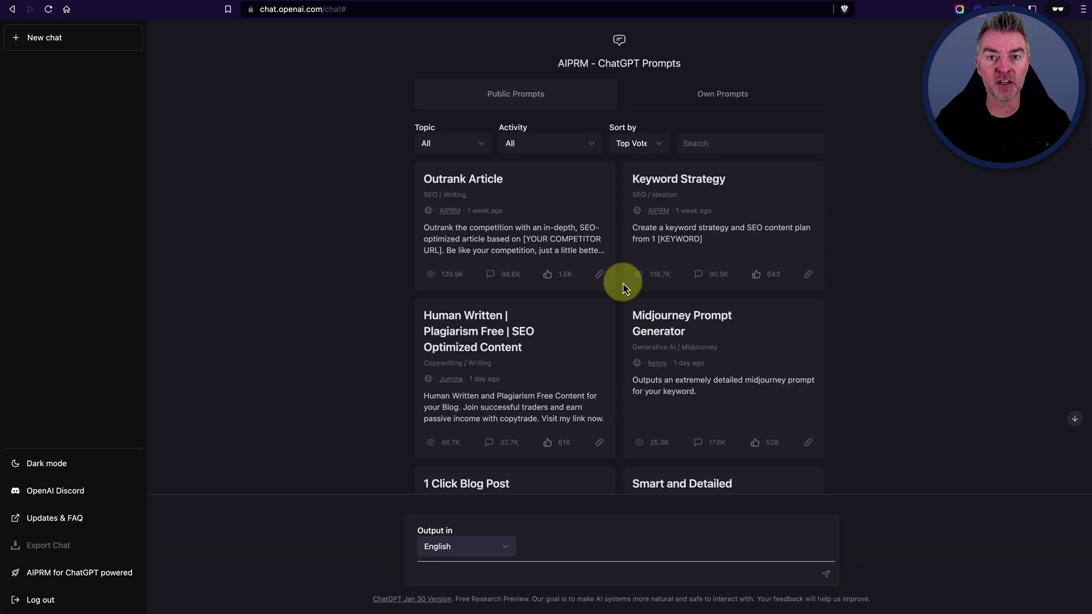